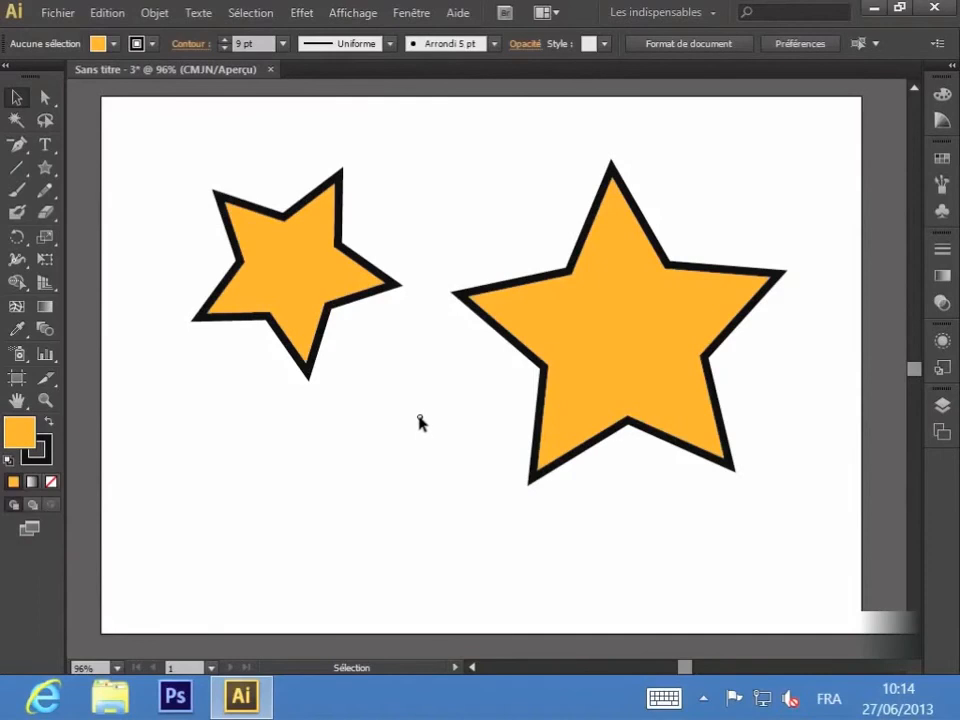
# Erase the outline around the large star's left tip with the Path Eraser tool
pyautogui.click(48, 192)
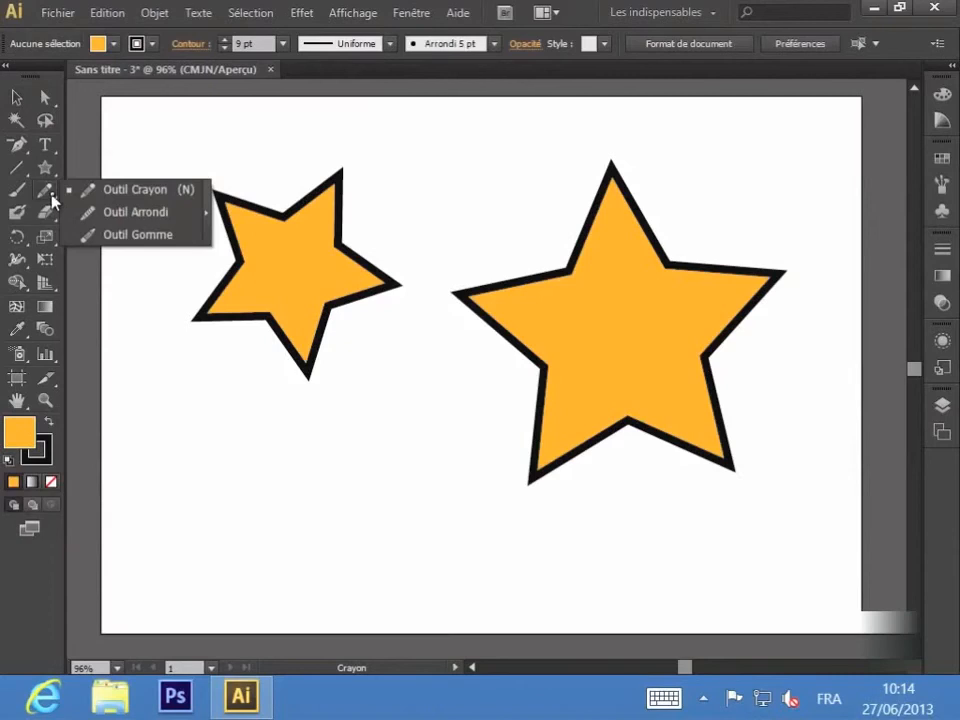
pyautogui.click(90, 236)
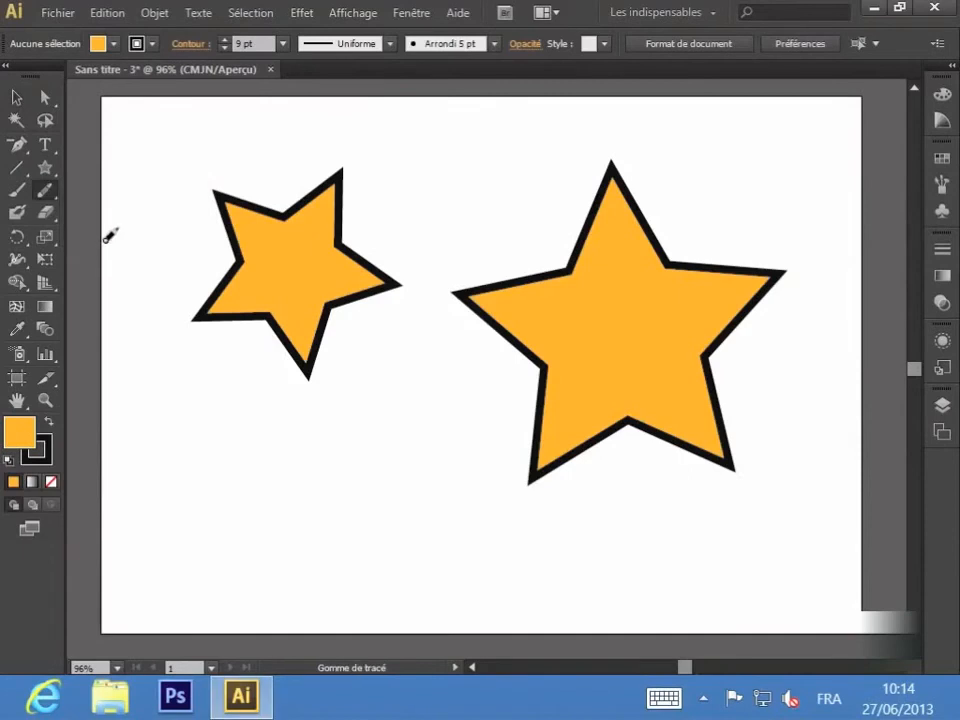
pyautogui.click(16, 96)
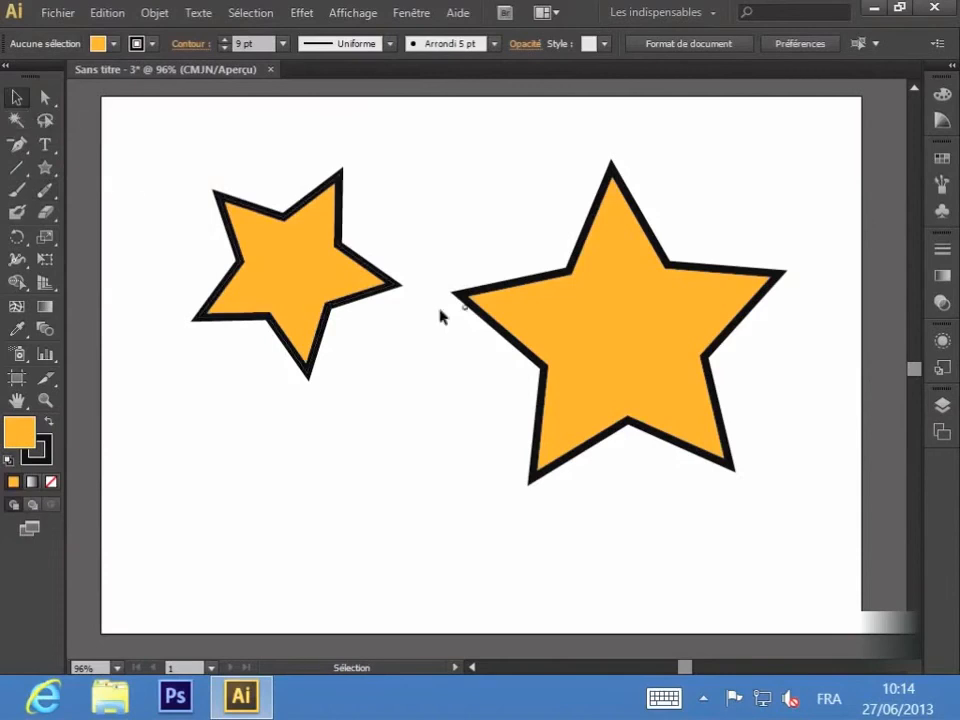
pyautogui.click(533, 283)
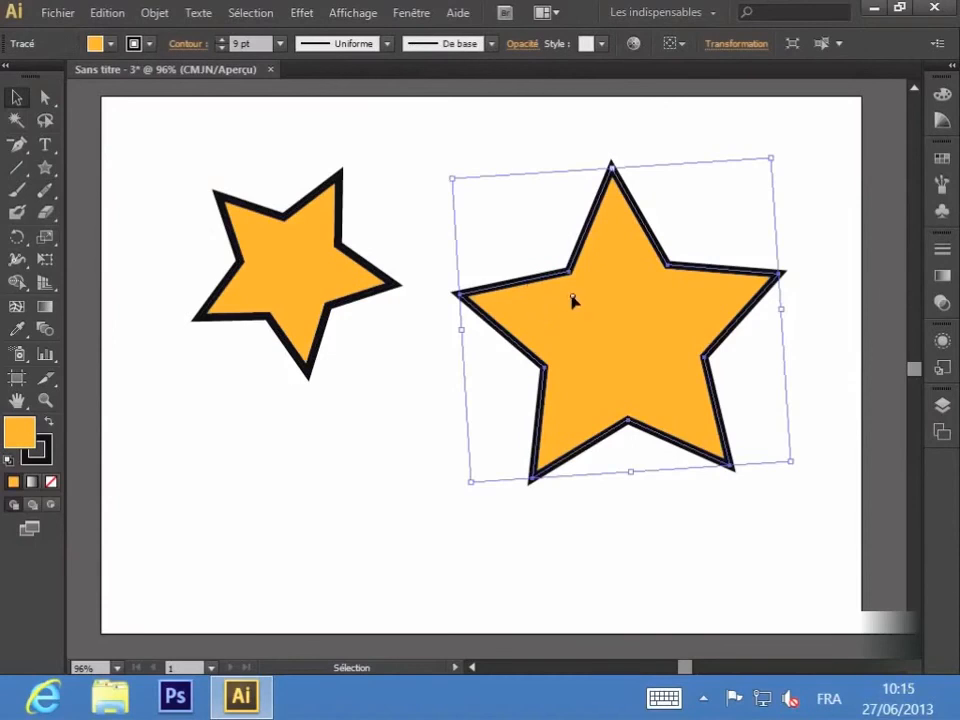
pyautogui.click(44, 196)
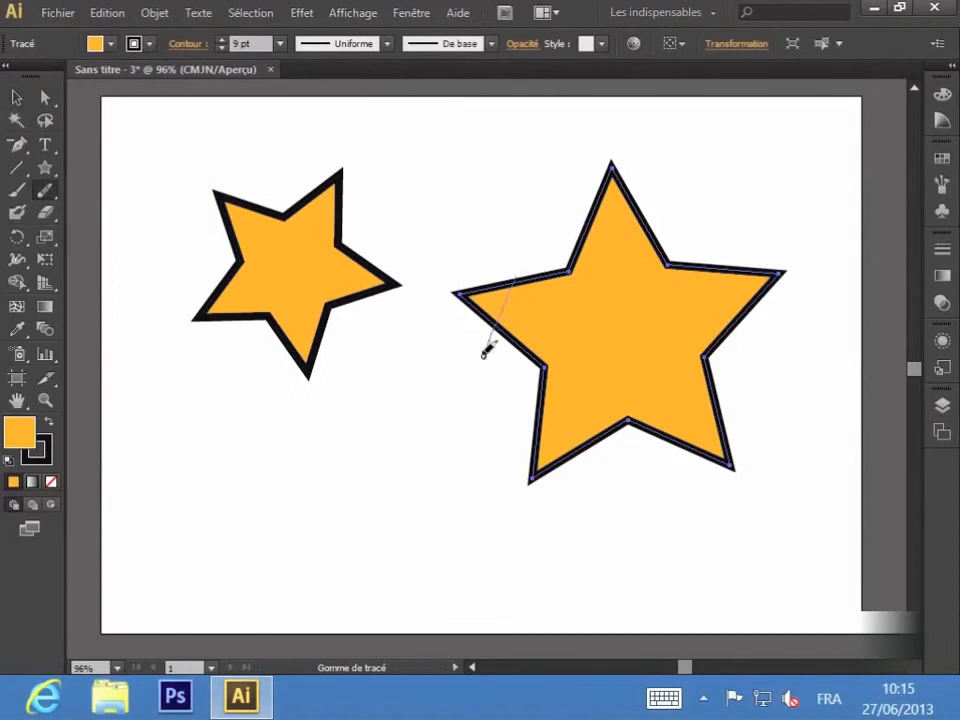
pyautogui.moveTo(521, 272)
pyautogui.mouseDown()
pyautogui.moveTo(529, 274)
pyautogui.moveTo(497, 289)
pyautogui.mouseUp()
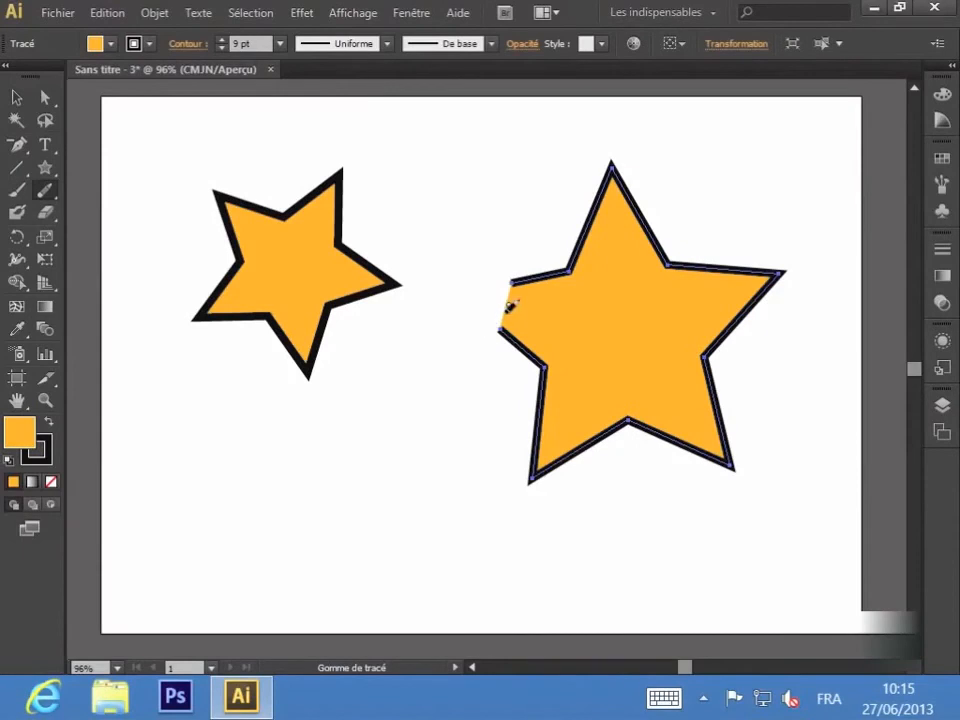
# Erase the small star's outline segment above its right tip with the Path Eraser tool
pyautogui.click(16, 97)
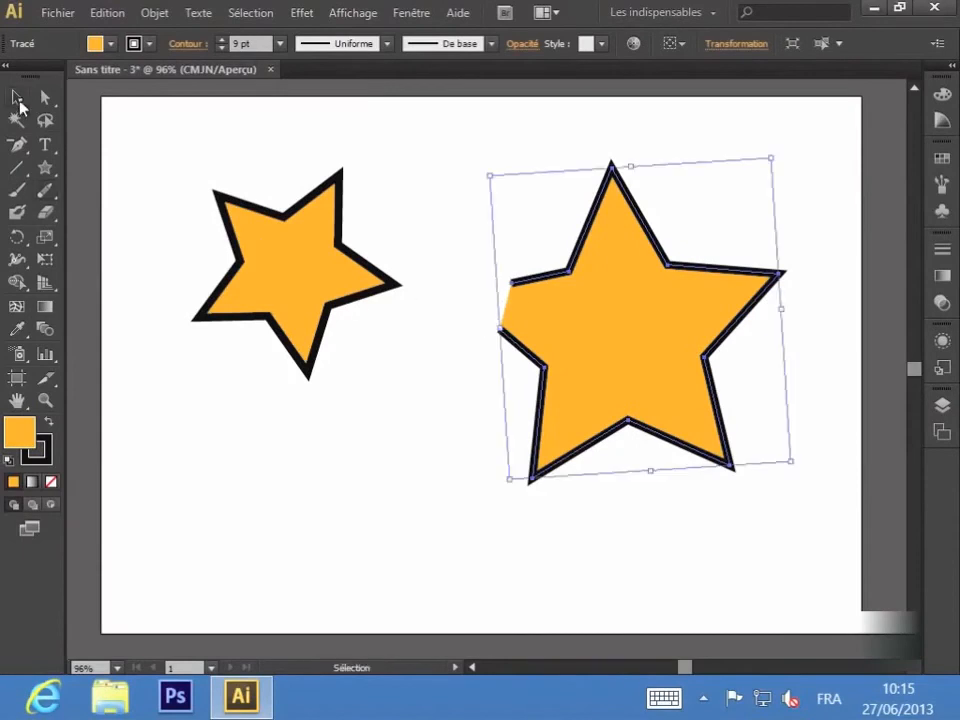
pyautogui.click(280, 268)
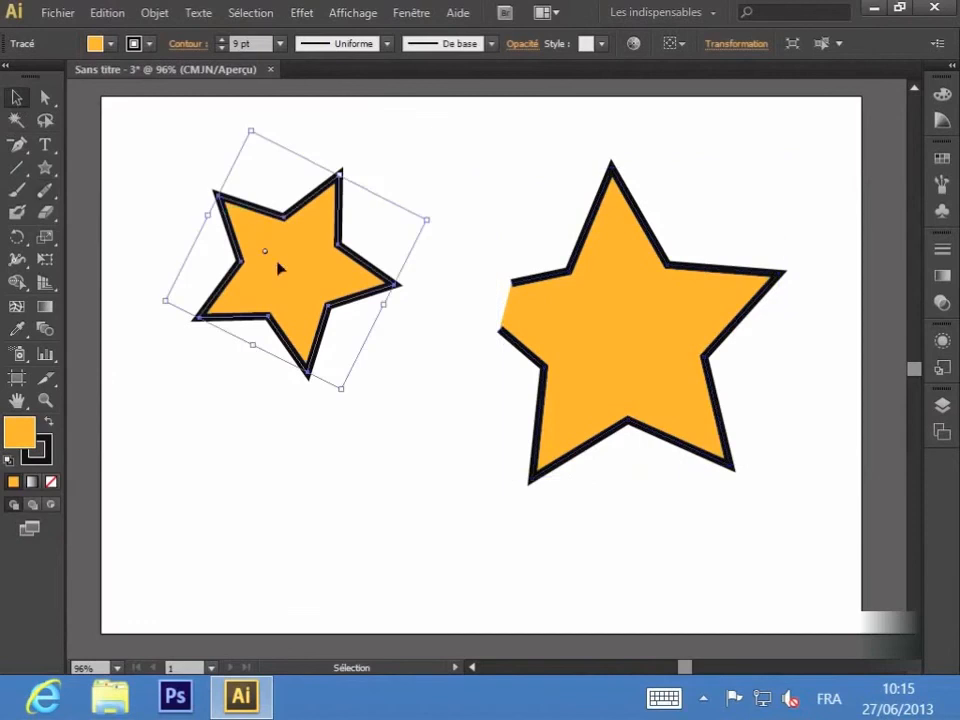
pyautogui.click(44, 190)
pyautogui.moveTo(390, 281)
pyautogui.mouseDown()
pyautogui.moveTo(365, 284)
pyautogui.moveTo(343, 330)
pyautogui.mouseUp()
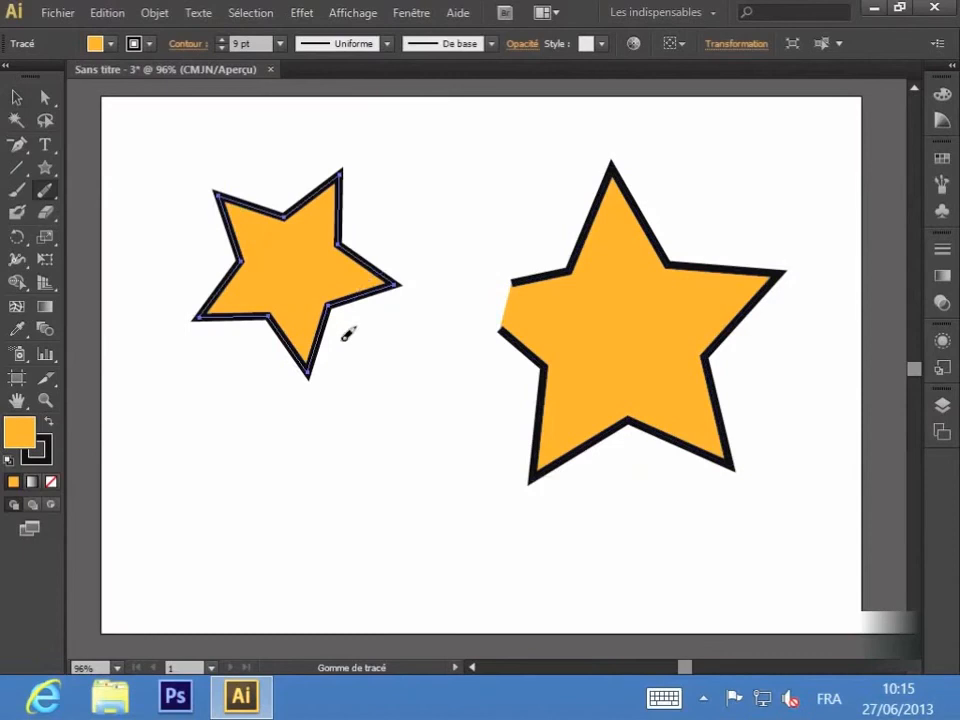
pyautogui.moveTo(400, 273)
pyautogui.mouseDown()
pyautogui.moveTo(363, 265)
pyautogui.moveTo(362, 234)
pyautogui.mouseUp()
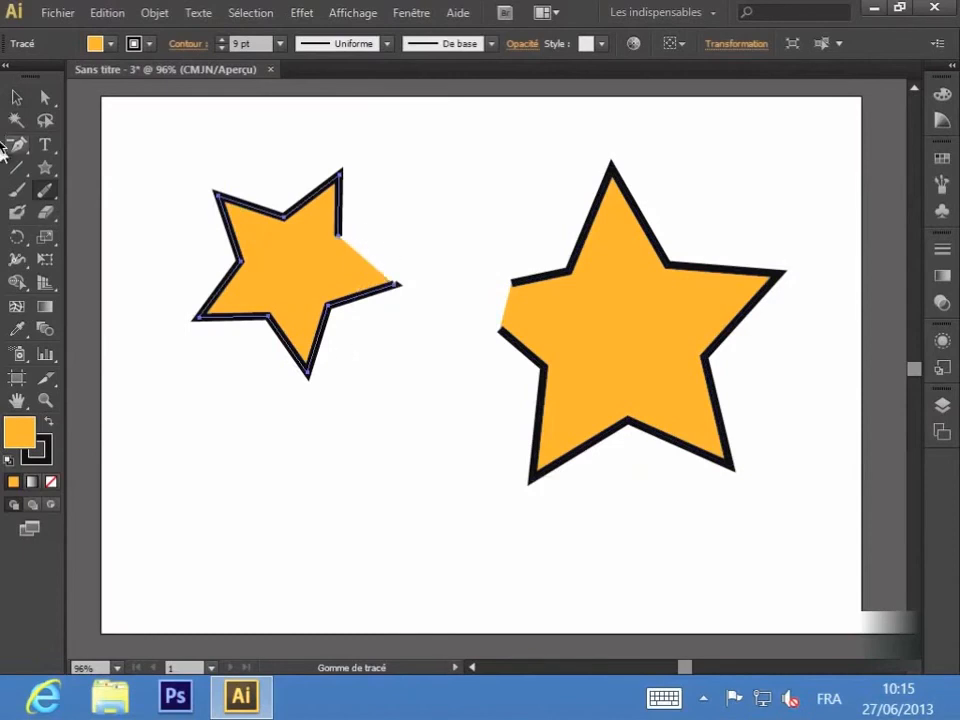
# Connect the two opened stars by moving their free end anchor points onto each other's matching ends
pyautogui.click(45, 97)
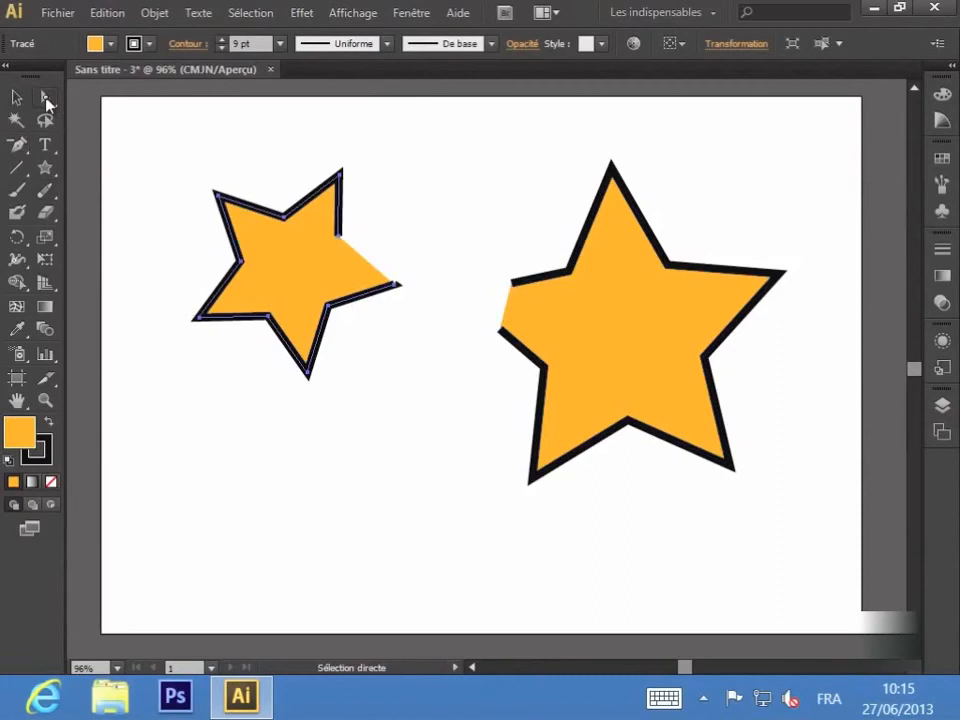
pyautogui.click(512, 280)
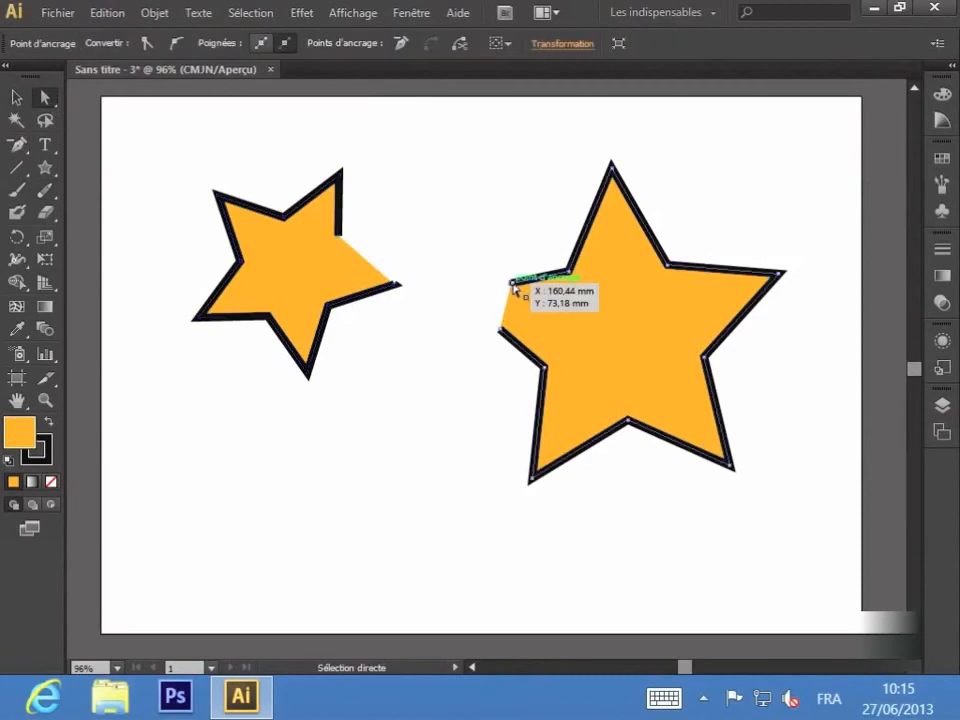
pyautogui.moveTo(514, 280); pyautogui.dragTo(341, 236)
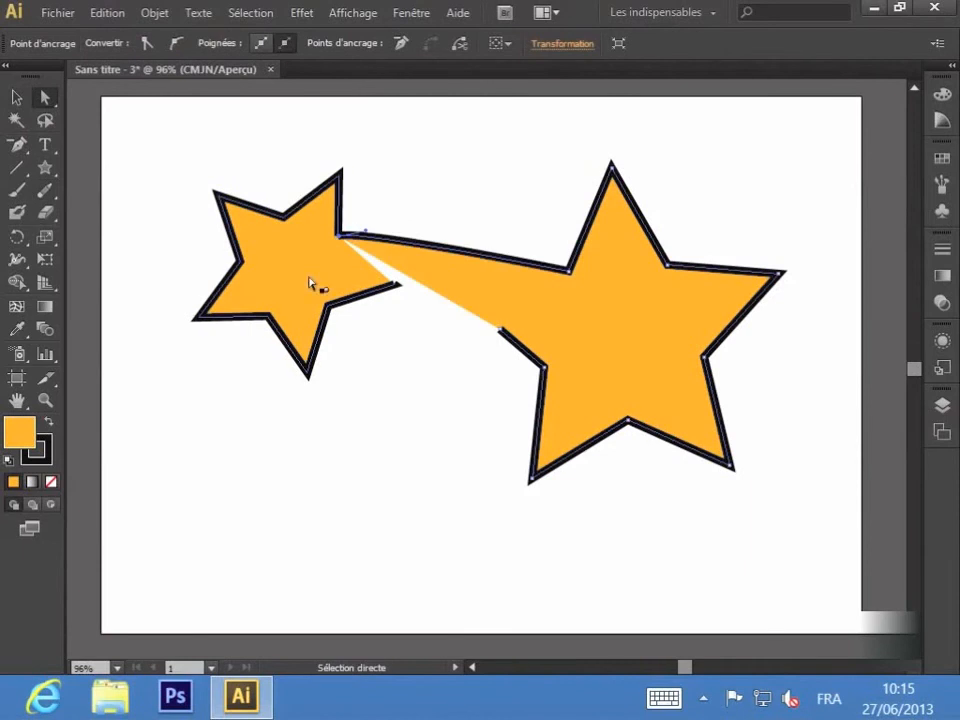
pyautogui.click(396, 286)
pyautogui.moveTo(398, 293); pyautogui.dragTo(501, 328)
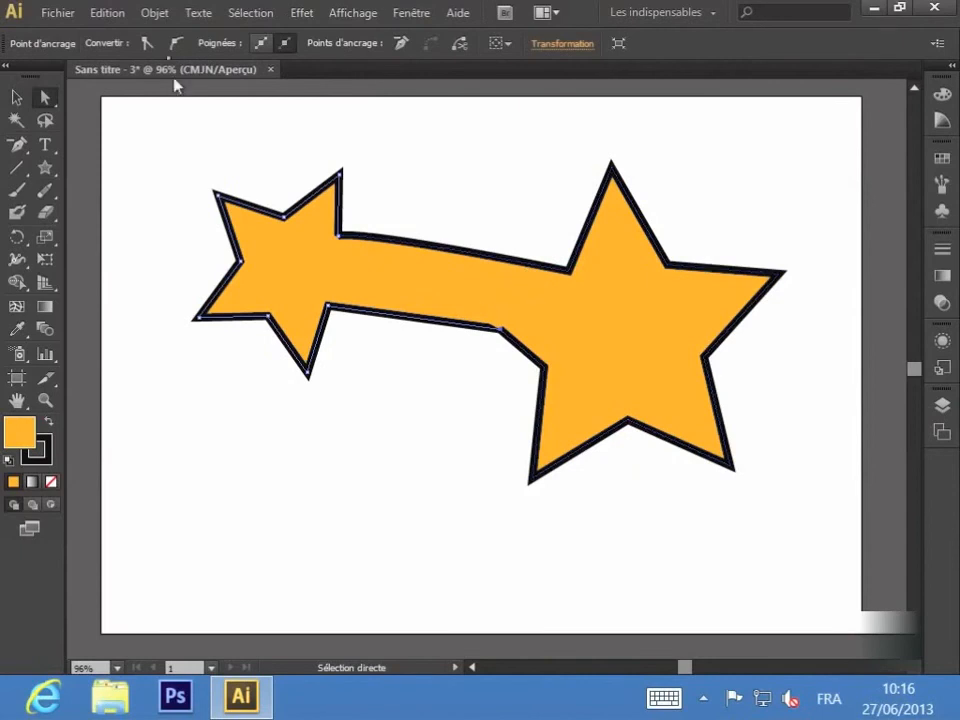
# Undo the anchor point moves, both path erasures and the small star's rotation, leaving nothing selected
pyautogui.click(112, 21)
pyautogui.click(116, 35)
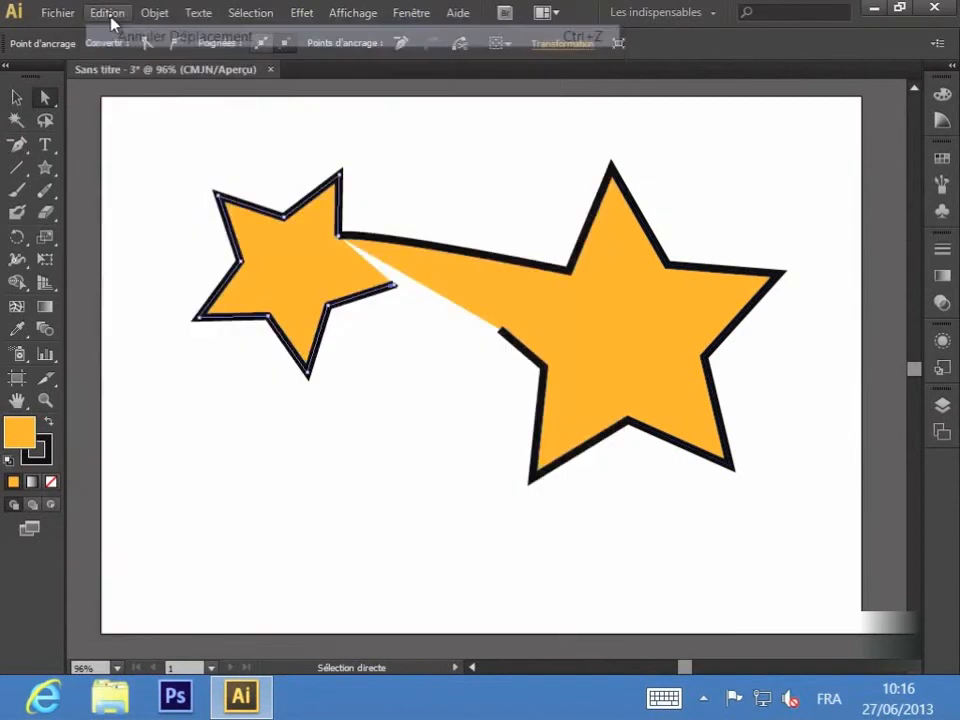
pyautogui.click(111, 17)
pyautogui.click(120, 37)
pyautogui.click(110, 15)
pyautogui.click(120, 36)
pyautogui.click(110, 15)
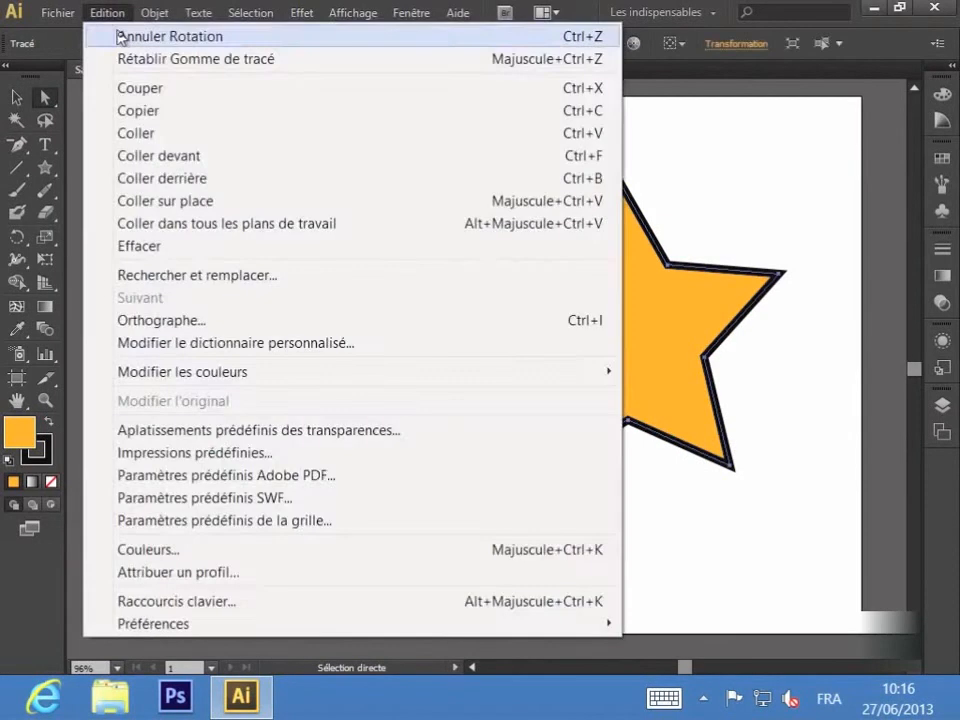
pyautogui.click(119, 35)
pyautogui.click(16, 97)
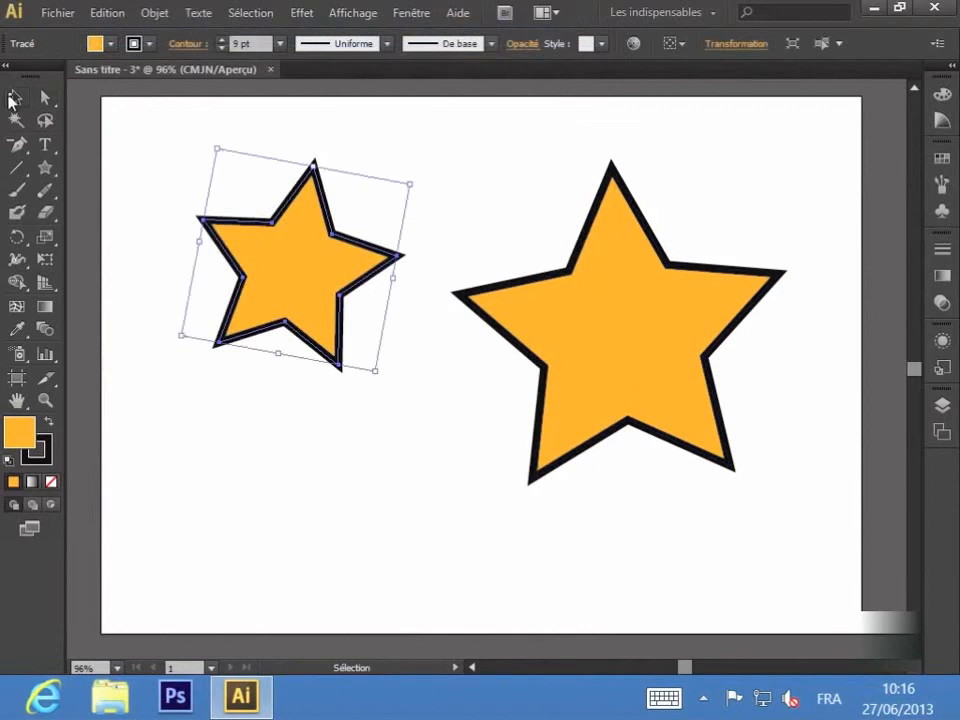
pyautogui.click(416, 302)
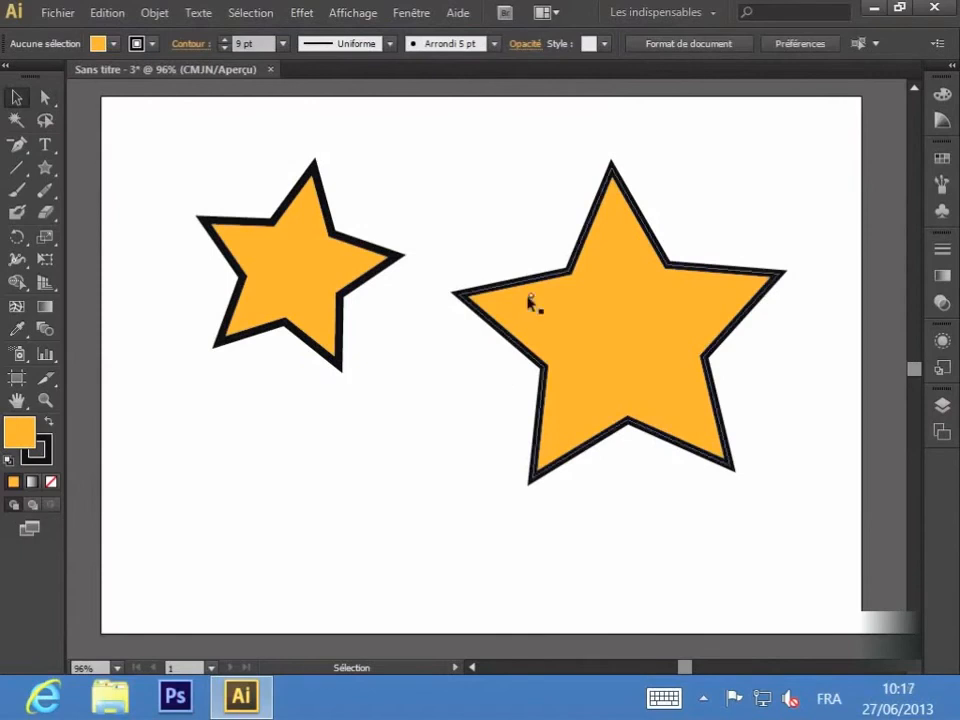
# Erase along the upper edge of the large star's left arm with the Eraser tool
pyautogui.click(576, 321)
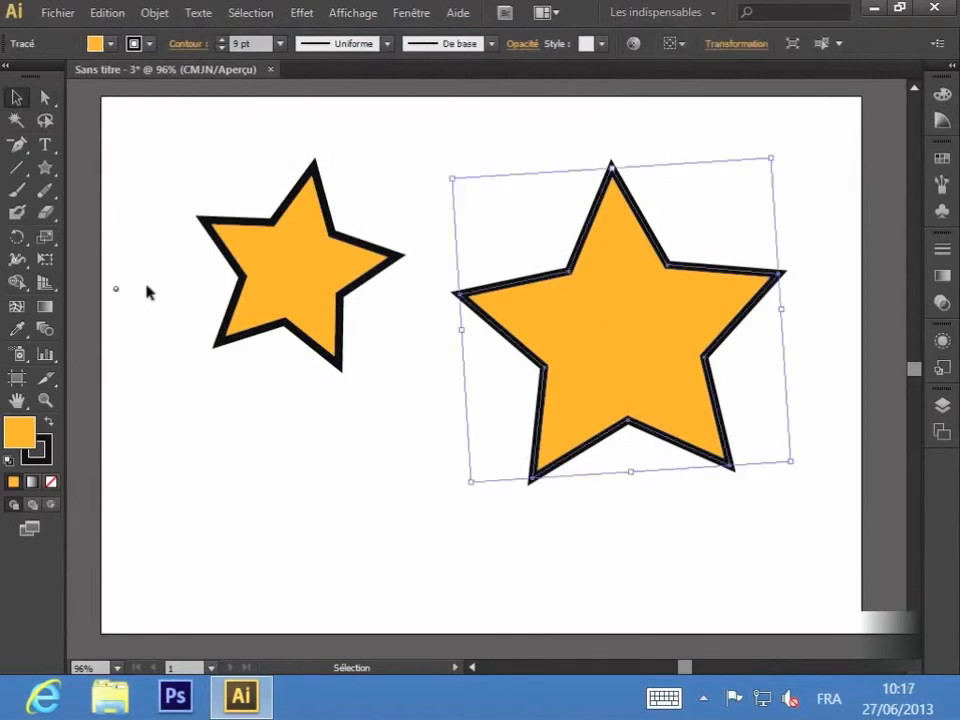
pyautogui.click(45, 213)
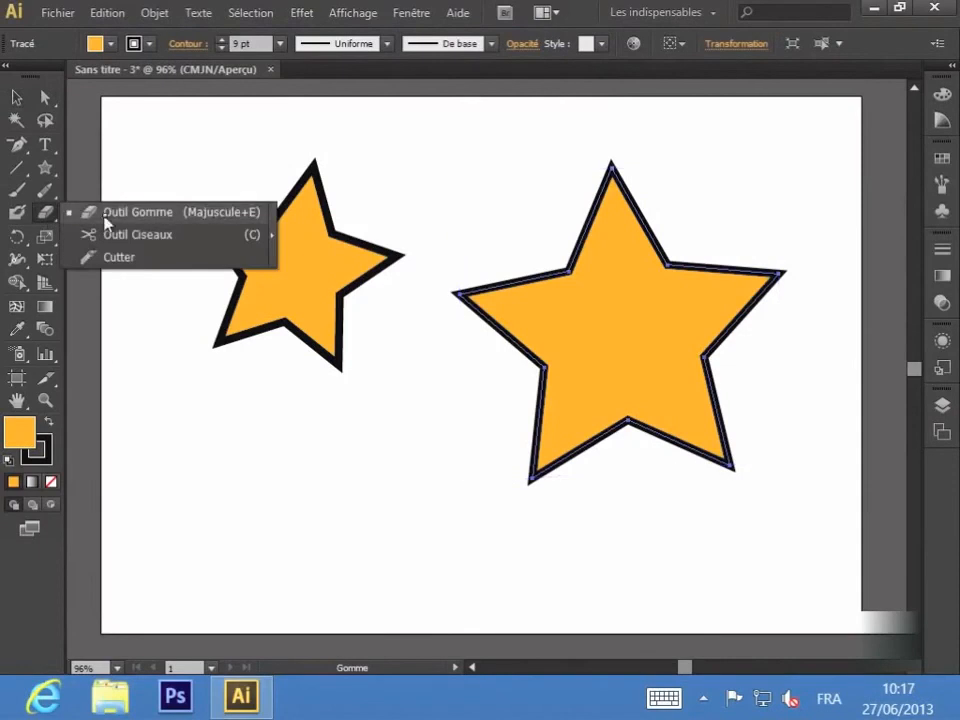
pyautogui.click(82, 214)
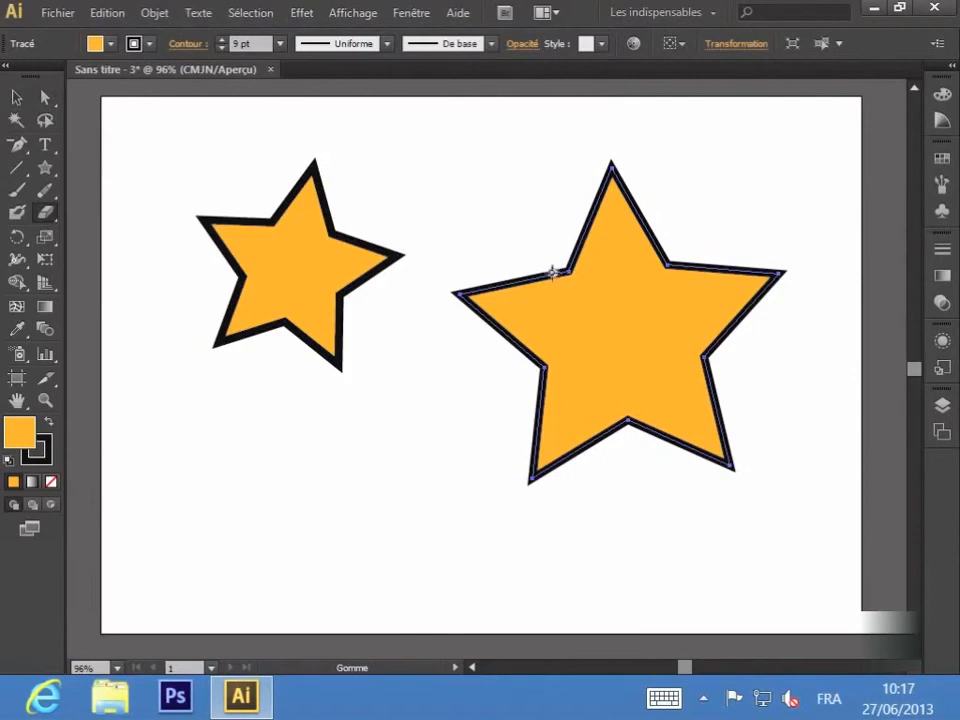
pyautogui.moveTo(552, 272); pyautogui.dragTo(455, 292)
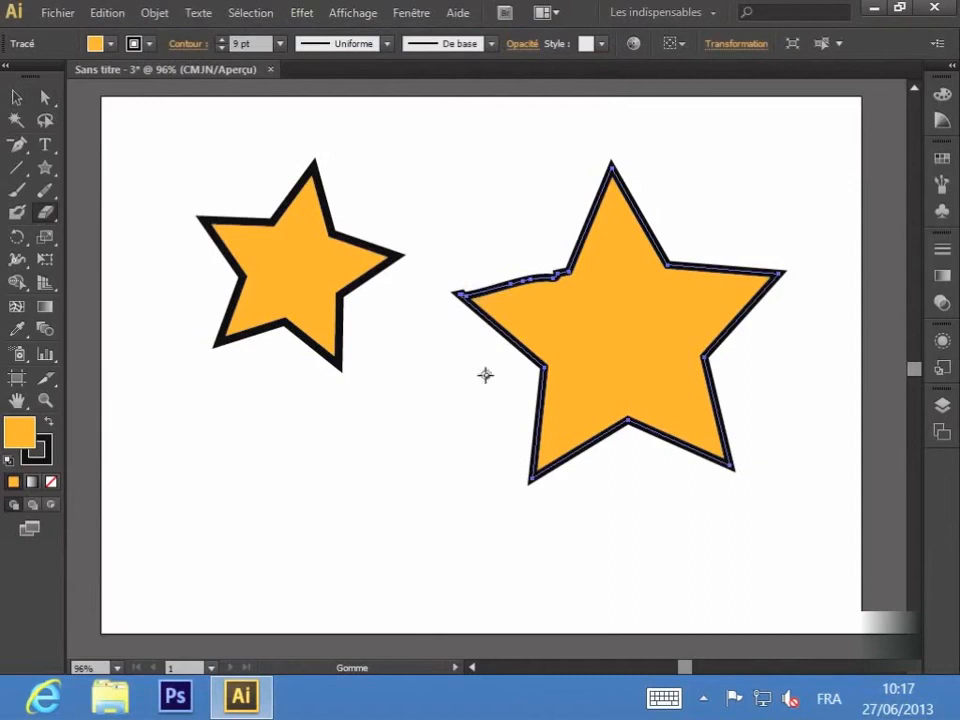
# Cut the large star diagonally in two with the Eraser and move the upper piece up and away
pyautogui.moveTo(510, 358); pyautogui.dragTo(670, 258)
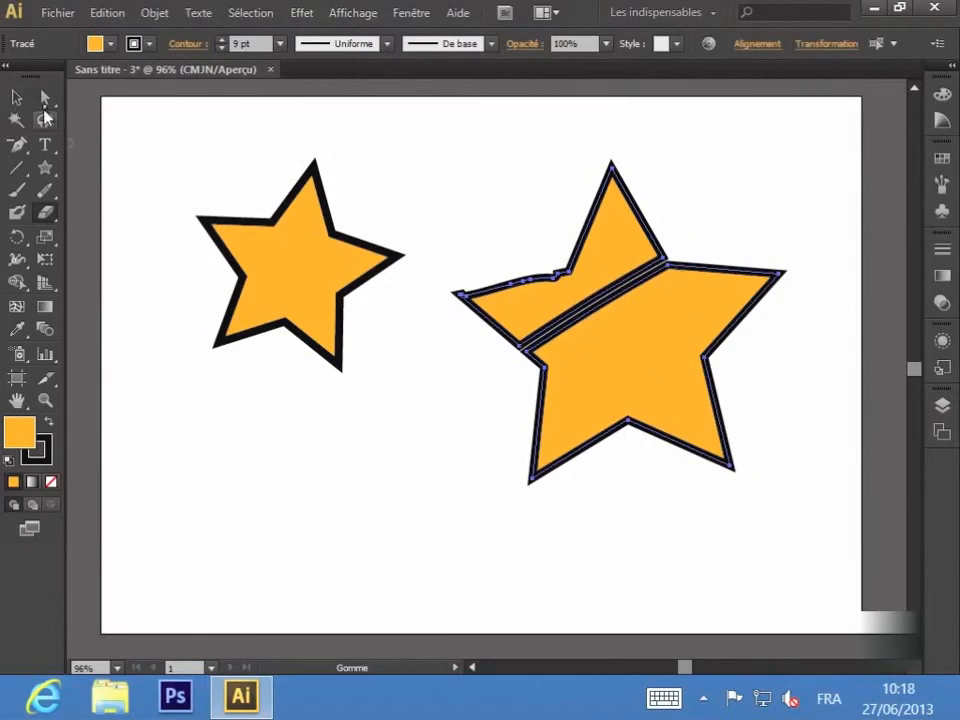
pyautogui.click(45, 98)
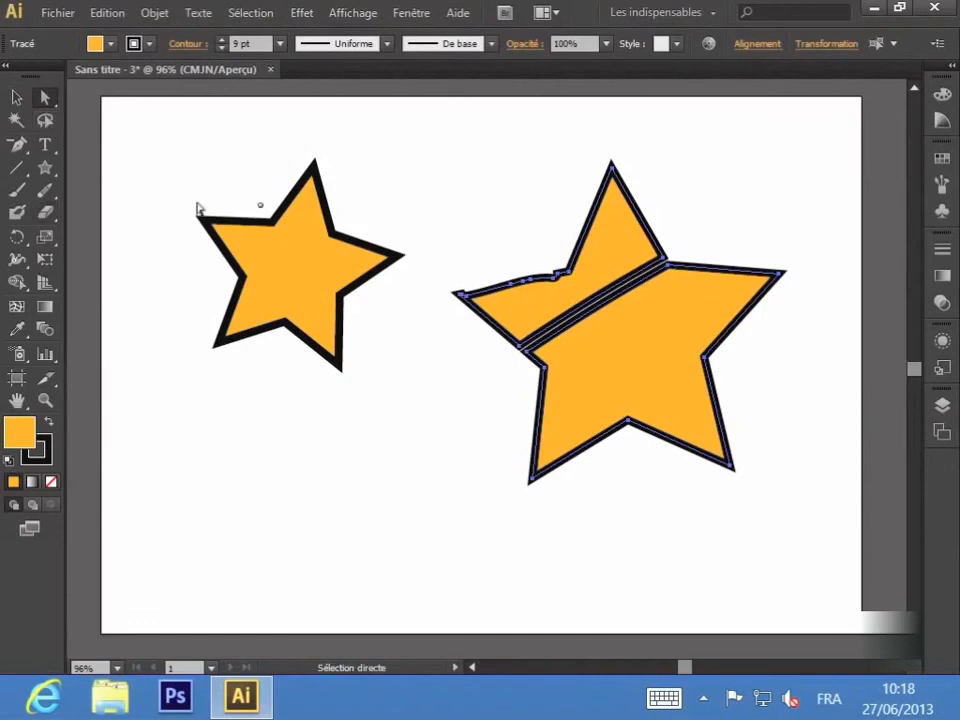
pyautogui.click(493, 223)
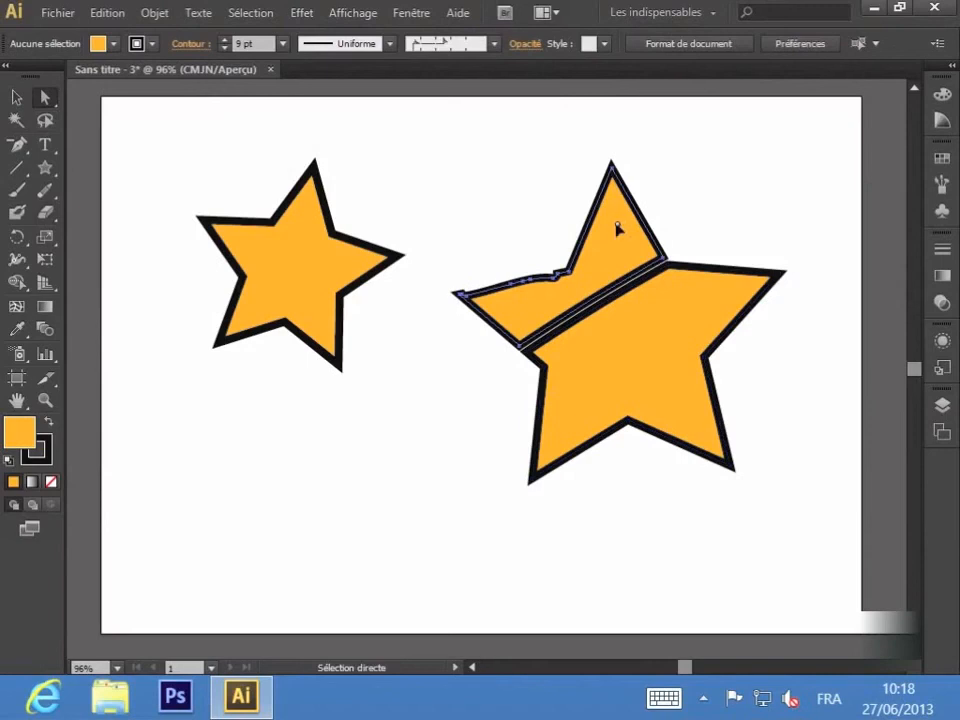
pyautogui.click(621, 253)
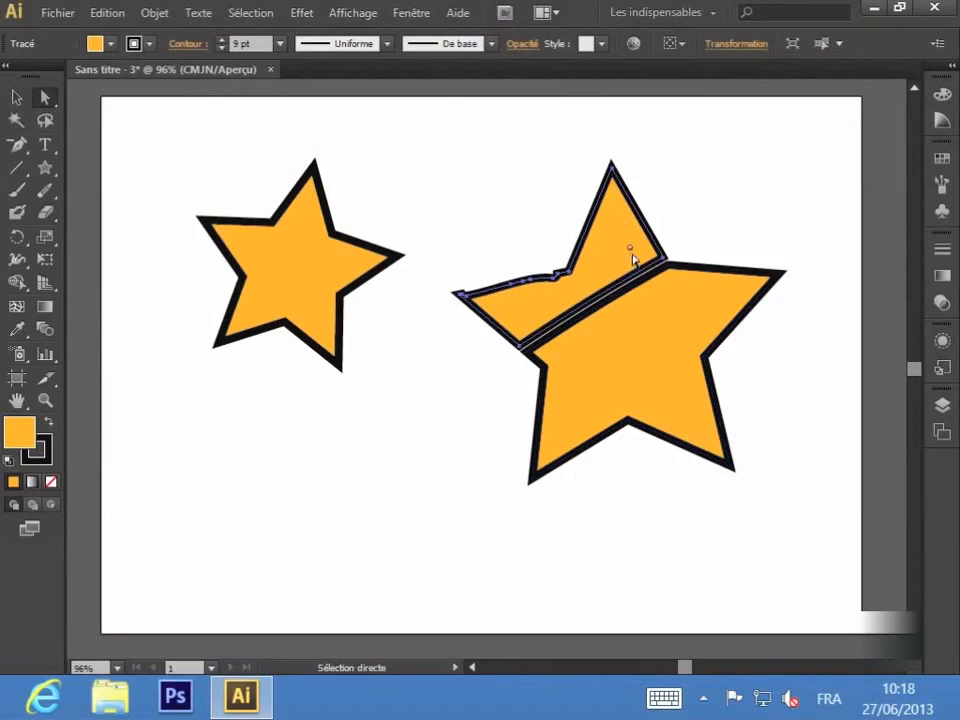
pyautogui.moveTo(621, 252); pyautogui.dragTo(604, 228)
pyautogui.click(504, 405)
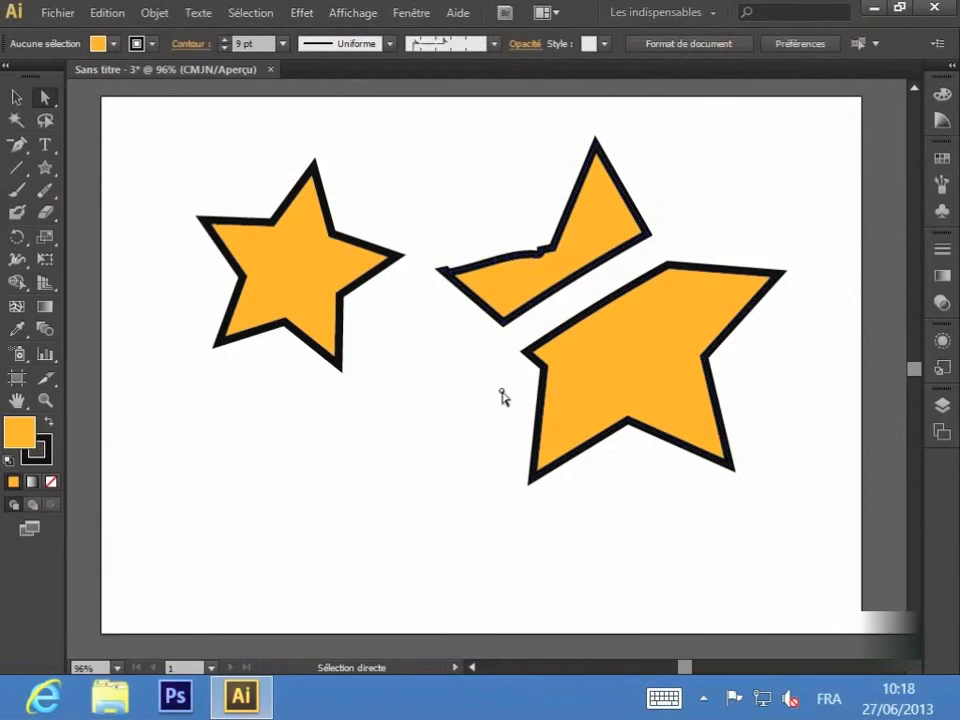
# Undo the piece's move and both eraser strokes on the large star
pyautogui.click(107, 13)
pyautogui.click(118, 36)
pyautogui.click(107, 13)
pyautogui.click(118, 36)
pyautogui.click(107, 13)
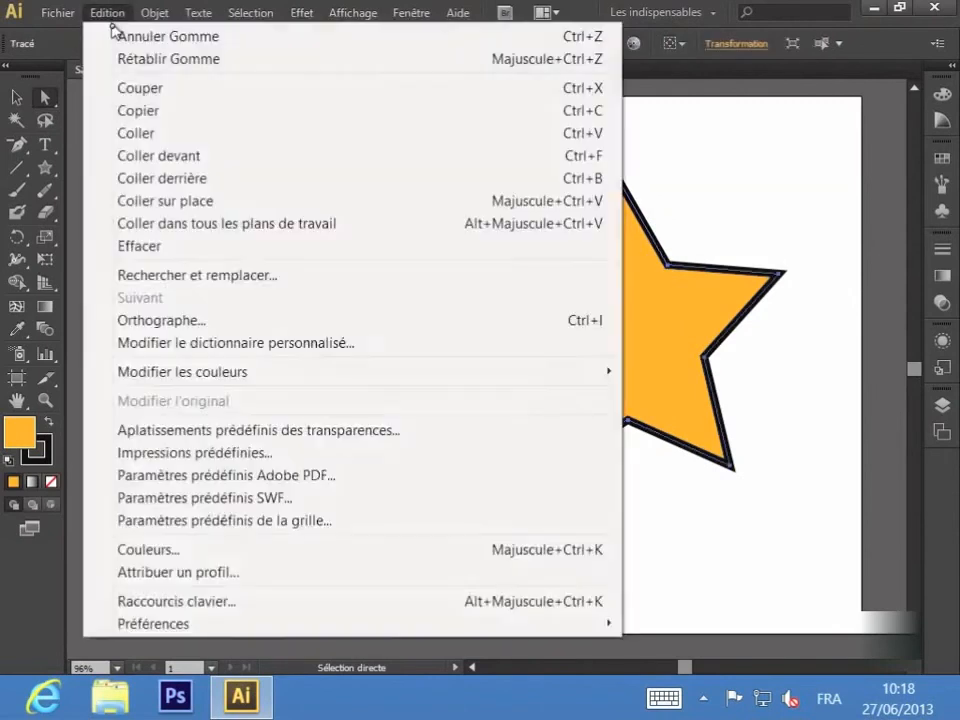
pyautogui.click(115, 35)
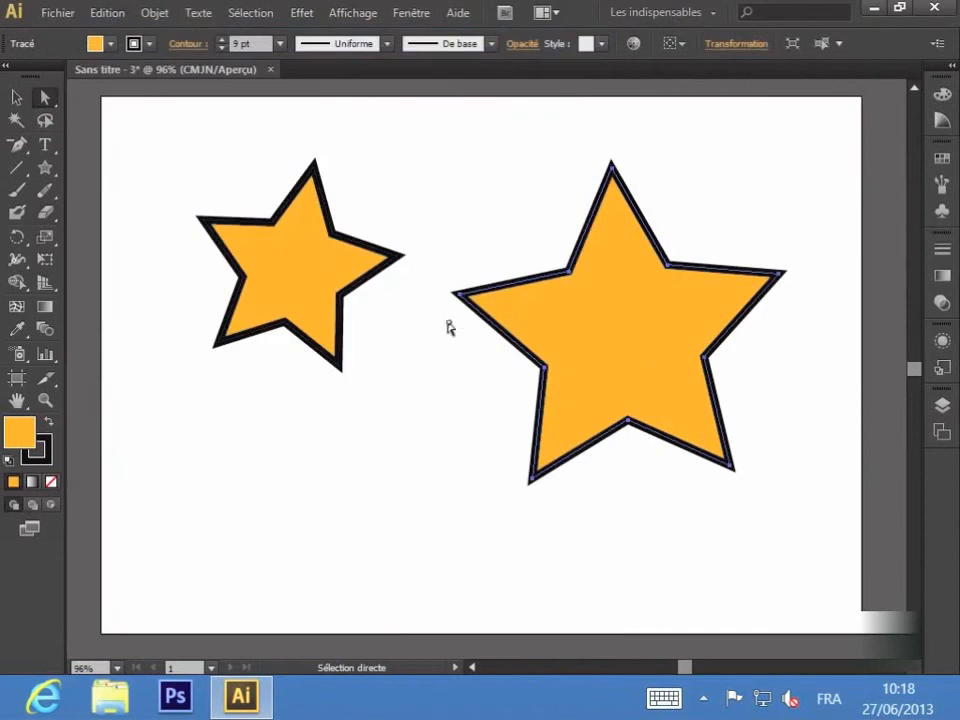
# Erase a looping curve through the large star, entering and leaving through its lower-left edge
pyautogui.moveTo(459, 316); pyautogui.dragTo(630, 296)
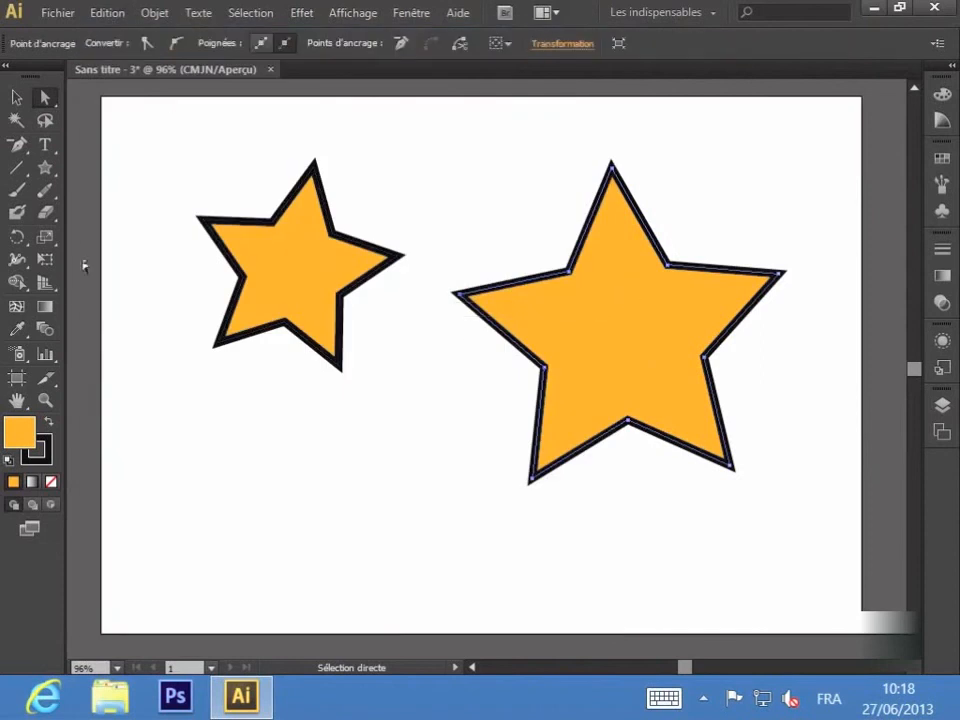
pyautogui.click(46, 213)
pyautogui.moveTo(493, 326)
pyautogui.mouseDown()
pyautogui.moveTo(653, 288)
pyautogui.moveTo(639, 379)
pyautogui.moveTo(505, 345)
pyautogui.mouseUp()
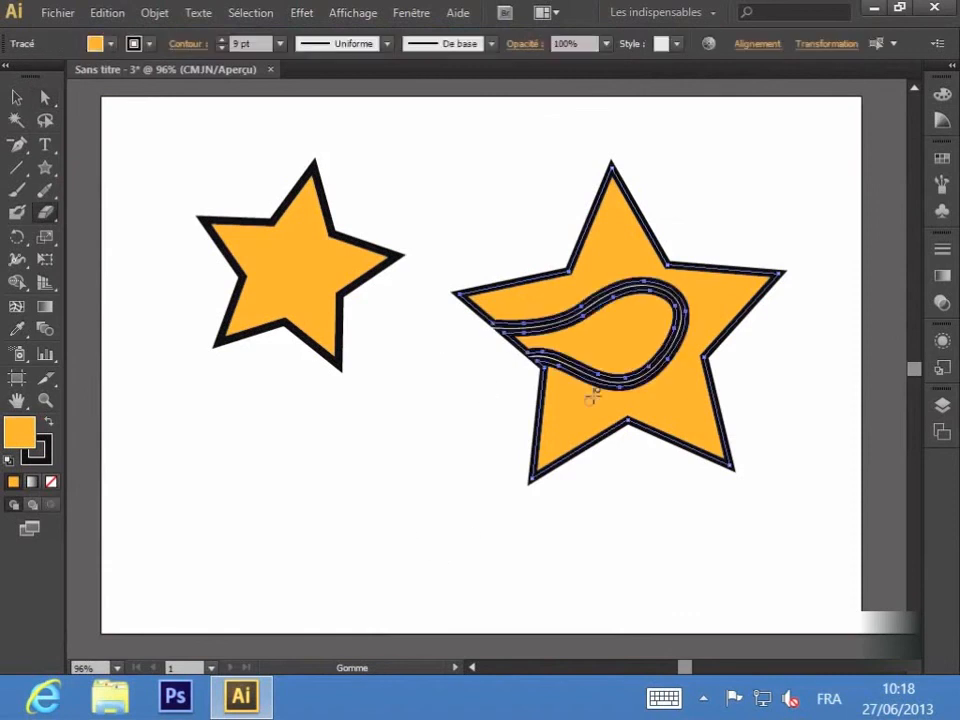
# Try Eraser brush options of 46° angle, 58% roundness and 84 pt size, view the variation modes, and discard the changes
pyautogui.doubleClick(47, 215)
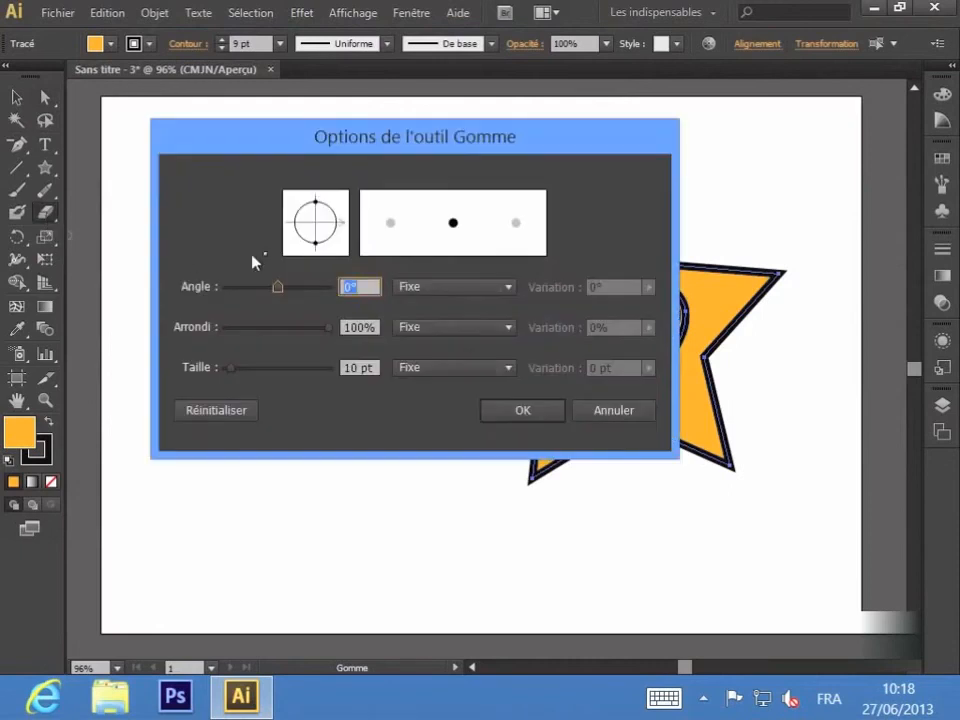
pyautogui.moveTo(279, 290)
pyautogui.mouseDown()
pyautogui.moveTo(317, 289)
pyautogui.moveTo(287, 287)
pyautogui.moveTo(306, 294)
pyautogui.moveTo(298, 294)
pyautogui.mouseUp()
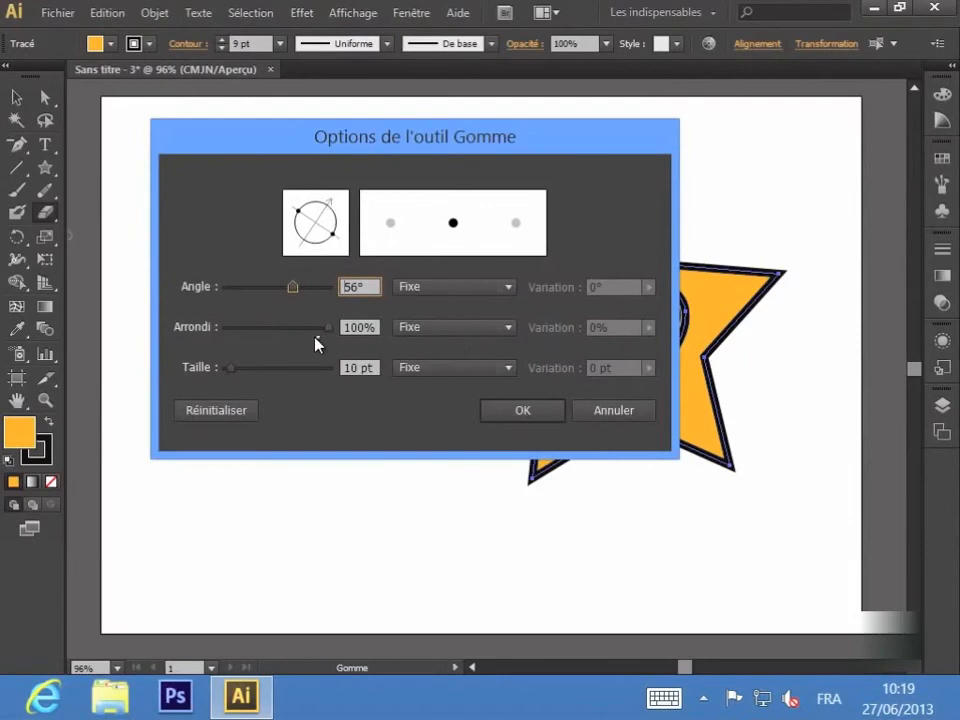
pyautogui.moveTo(330, 334)
pyautogui.mouseDown()
pyautogui.moveTo(286, 332)
pyautogui.moveTo(298, 291)
pyautogui.moveTo(317, 294)
pyautogui.moveTo(290, 292)
pyautogui.mouseUp()
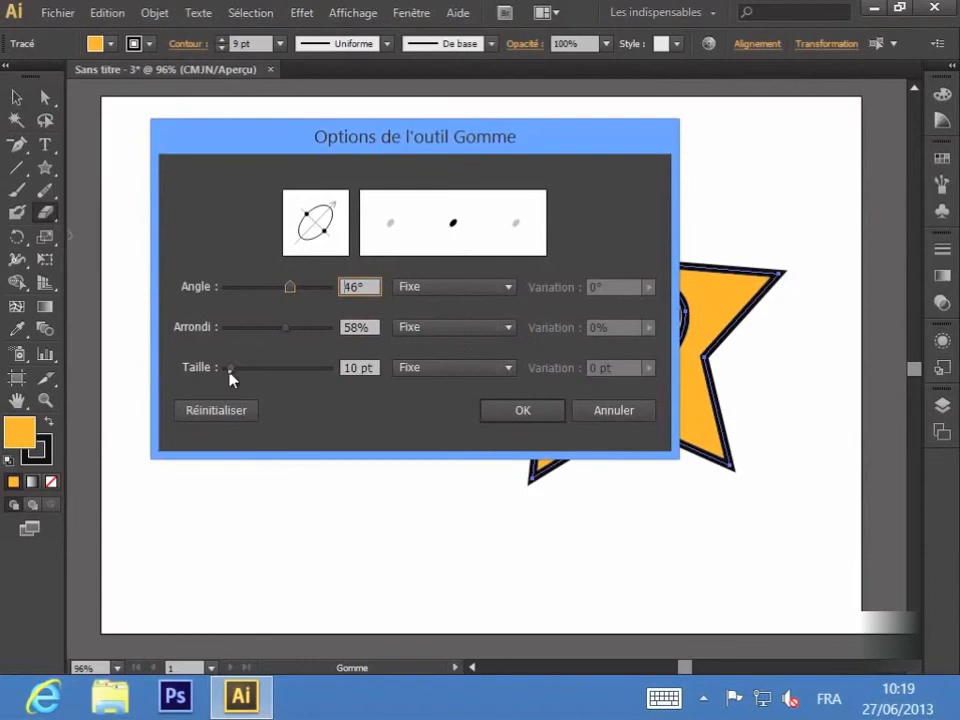
pyautogui.moveTo(230, 371); pyautogui.dragTo(271, 380)
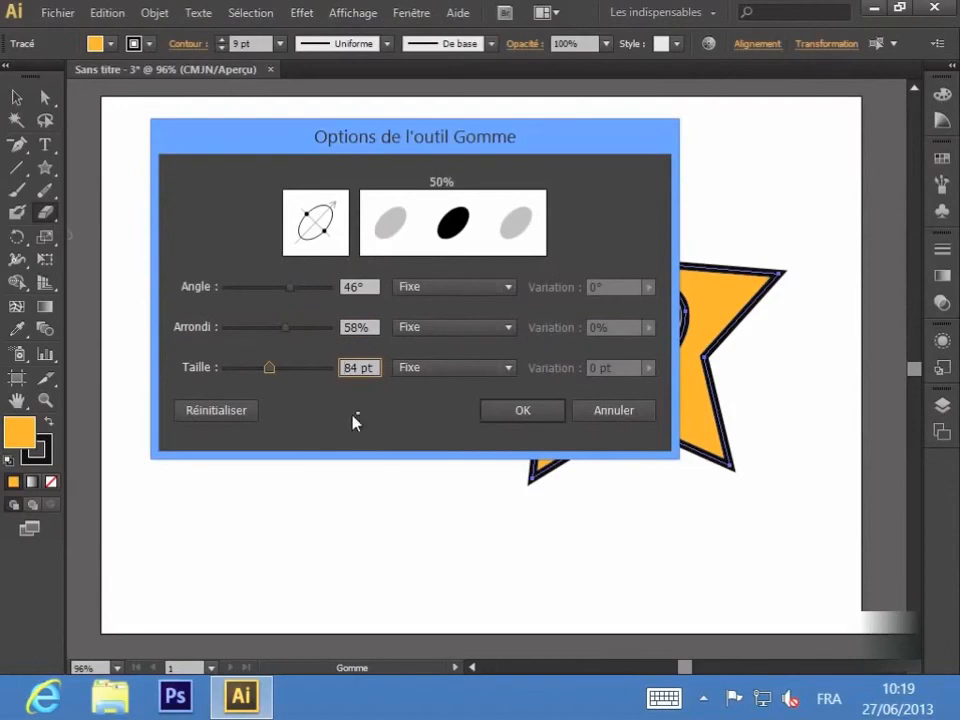
pyautogui.click(508, 292)
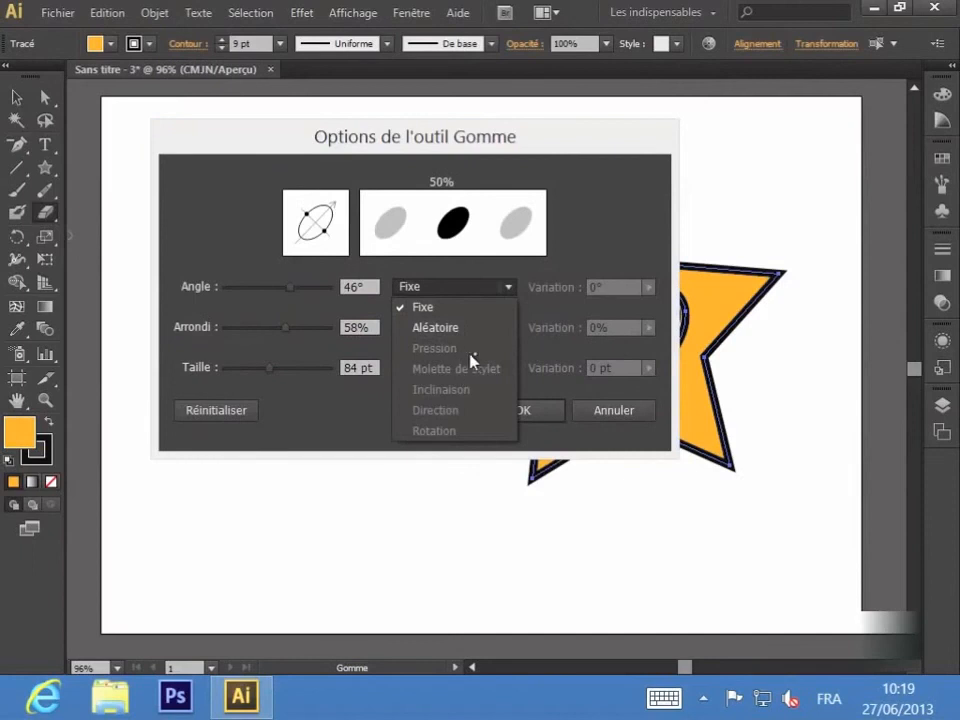
pyautogui.click(364, 406)
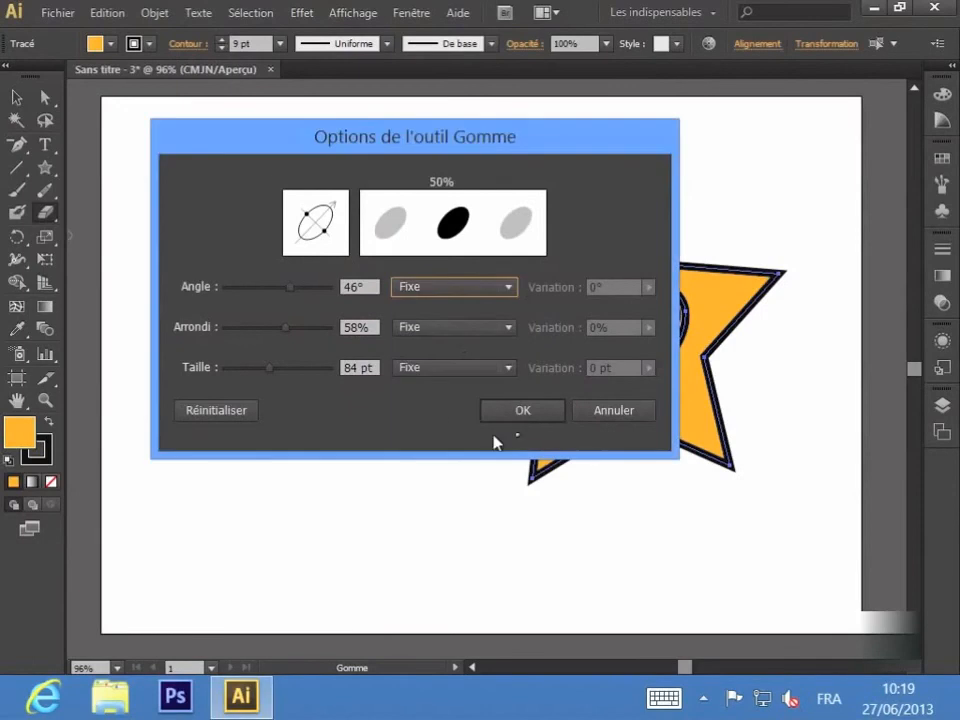
pyautogui.click(603, 419)
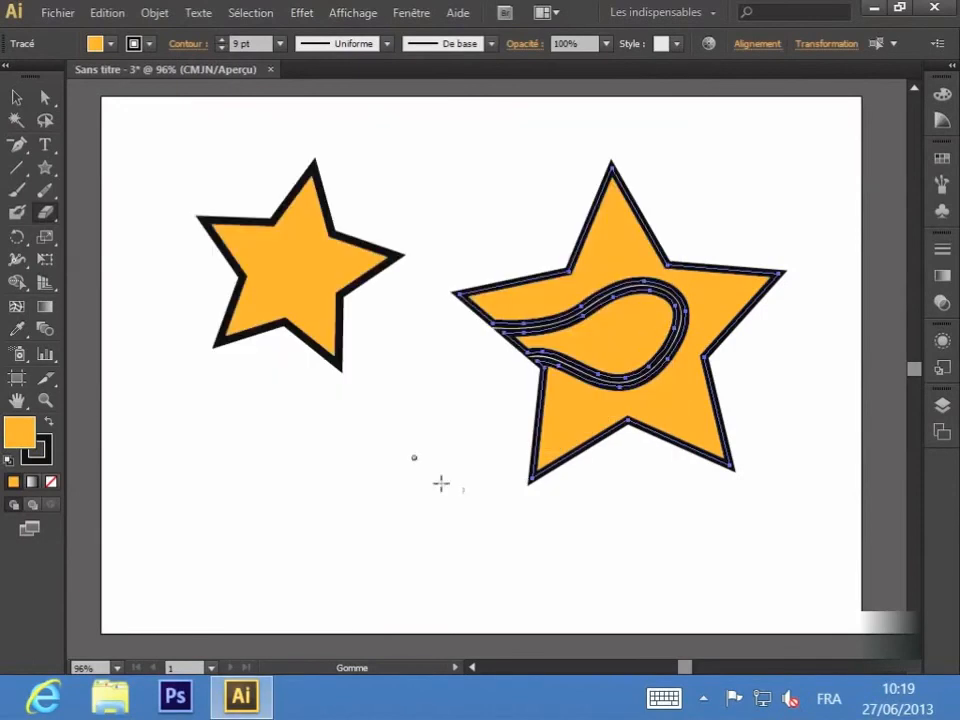
# Undo the looping eraser cut through the large star
pyautogui.click(107, 13)
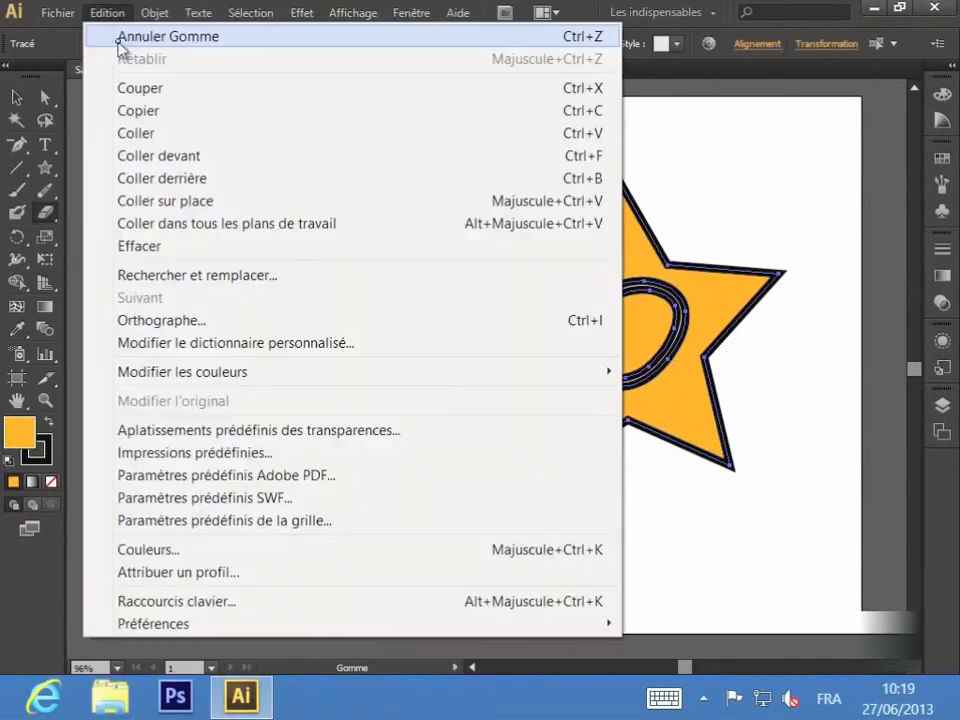
pyautogui.click(120, 37)
pyautogui.click(107, 13)
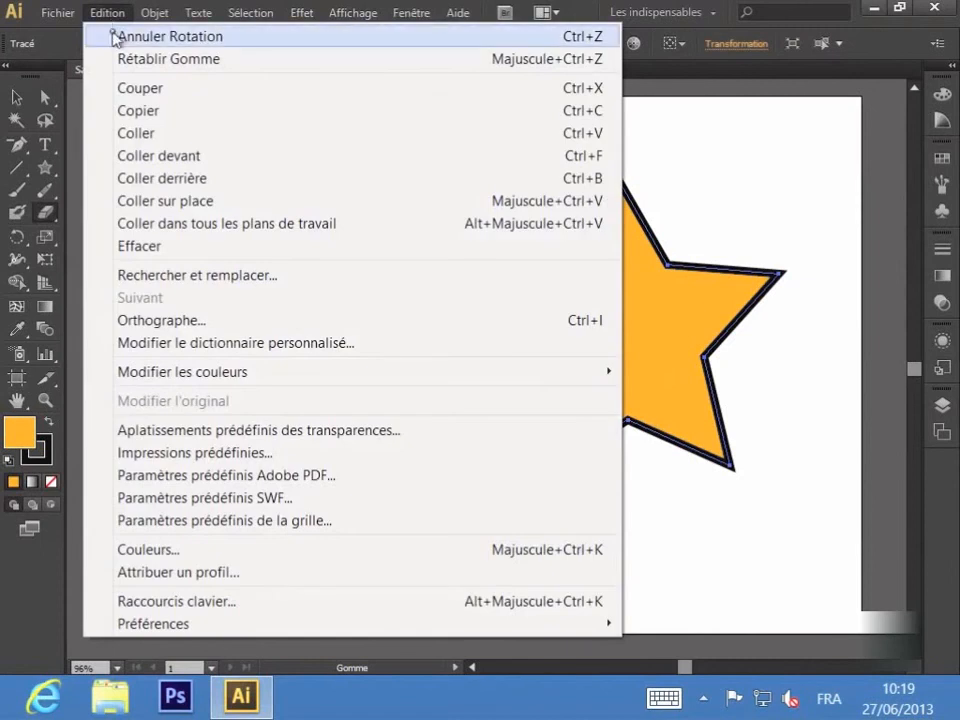
pyautogui.click(113, 36)
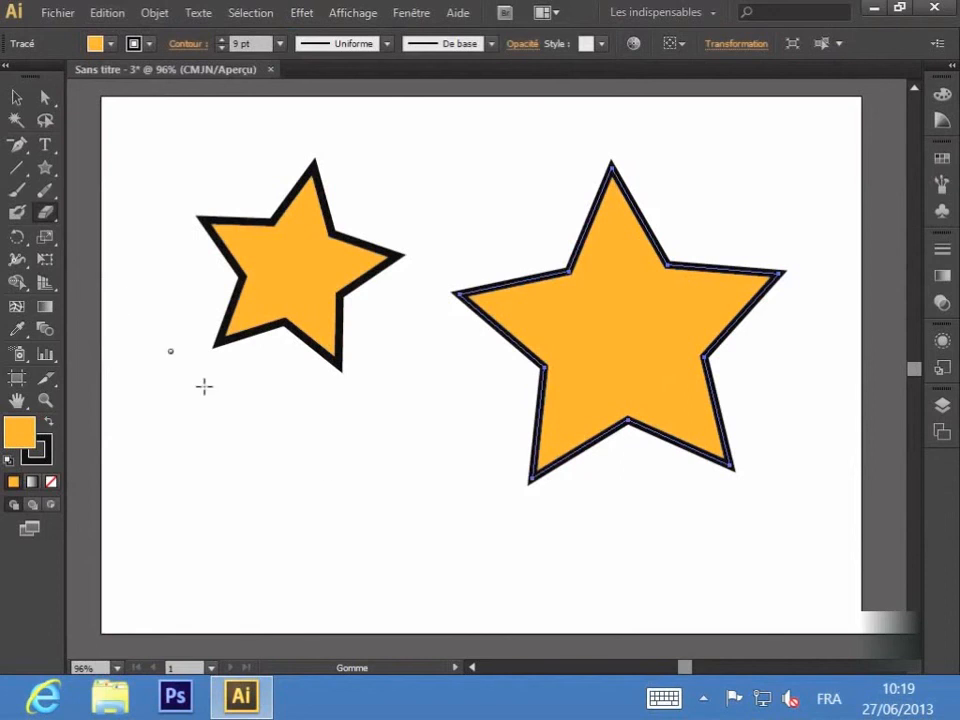
# Cut the large star's outline with the Scissors near the middle of the left arm's upper edge
pyautogui.click(46, 216)
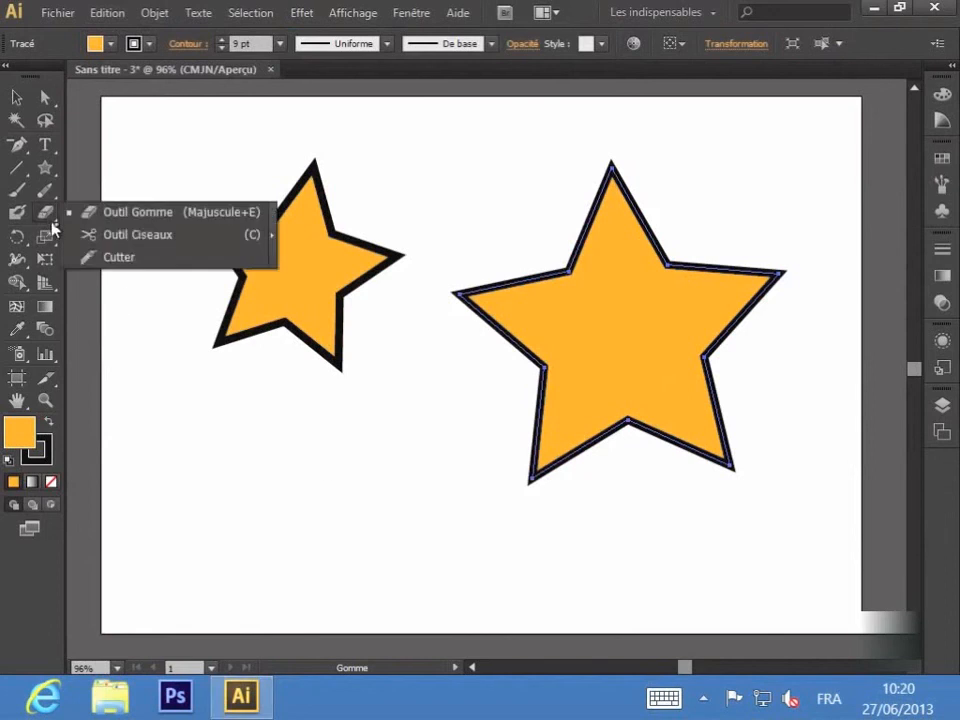
pyautogui.click(88, 236)
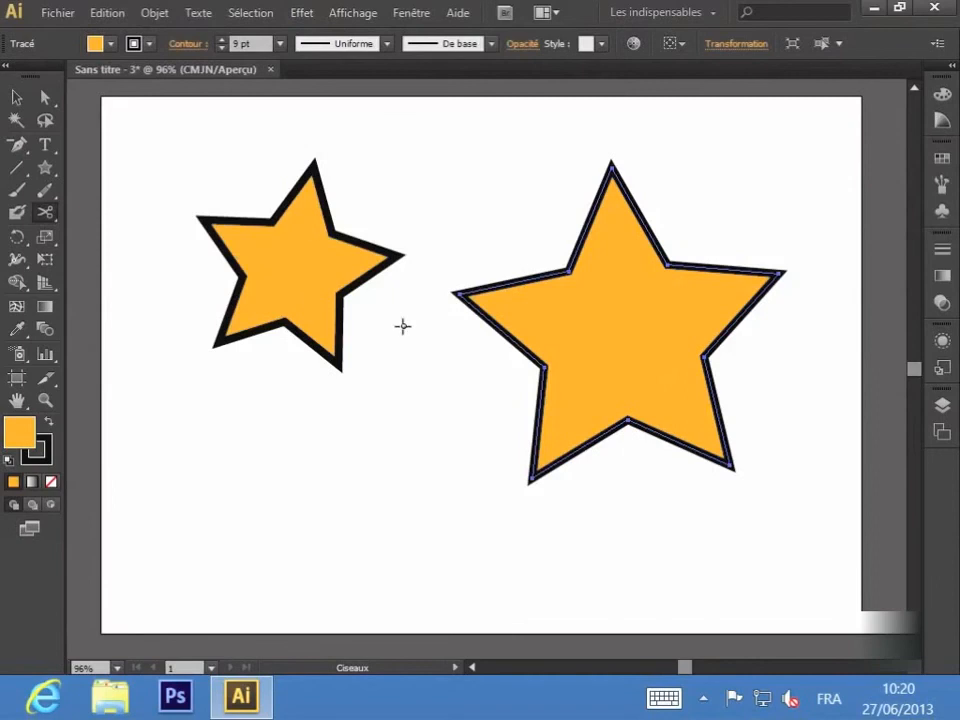
pyautogui.hotkey('ctrl', '+')
pyautogui.hotkey('ctrl', '+')
pyautogui.hotkey('ctrl', '+')
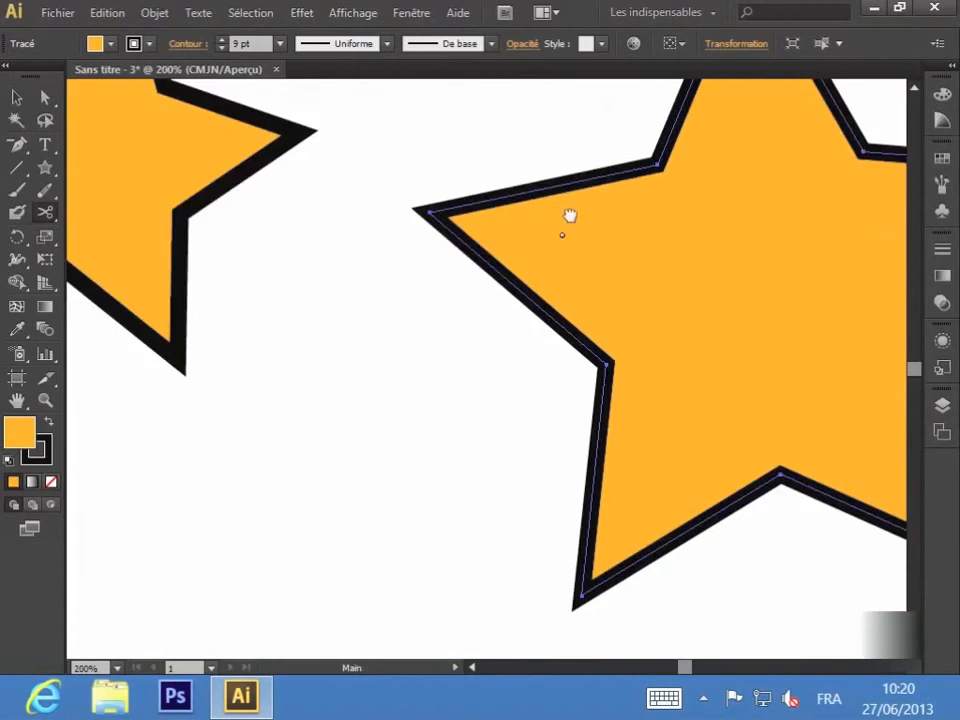
pyautogui.moveTo(568, 216); pyautogui.dragTo(440, 292)
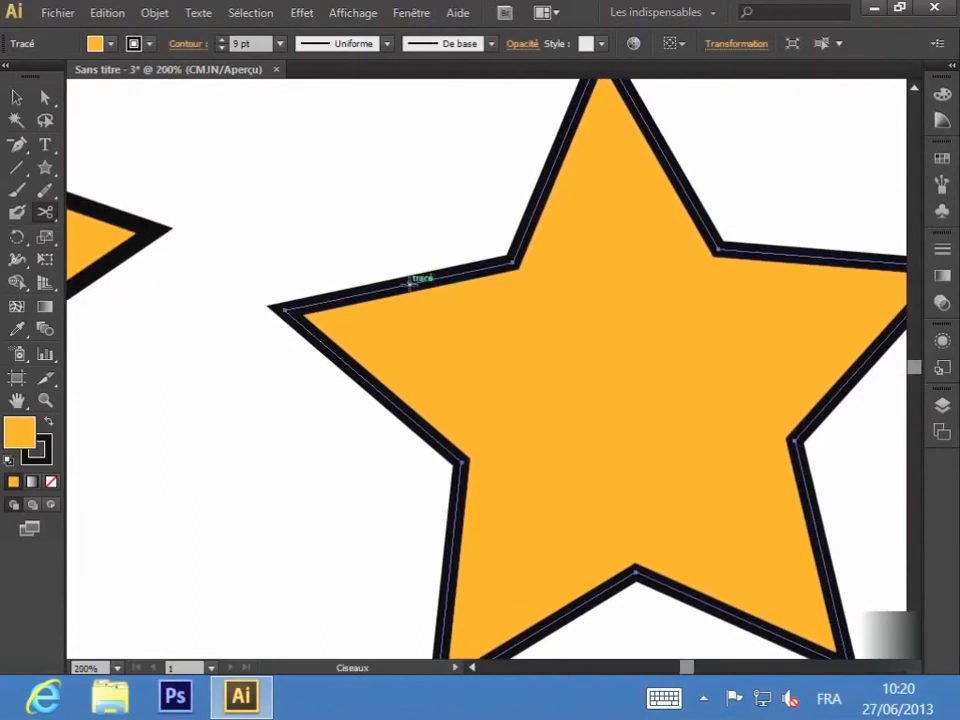
pyautogui.click(391, 287)
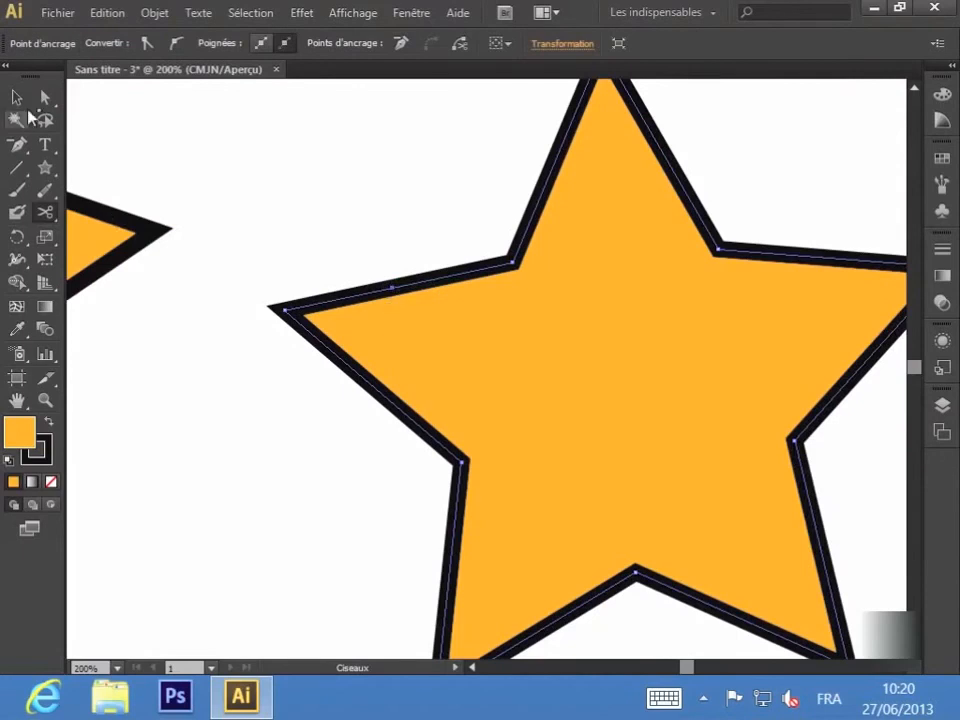
# Move one cut endpoint straight up with Direct Selection, and bring the other endpoint up to meet it
pyautogui.click(45, 98)
pyautogui.moveTo(391, 287); pyautogui.dragTo(386, 212)
pyautogui.click(393, 291)
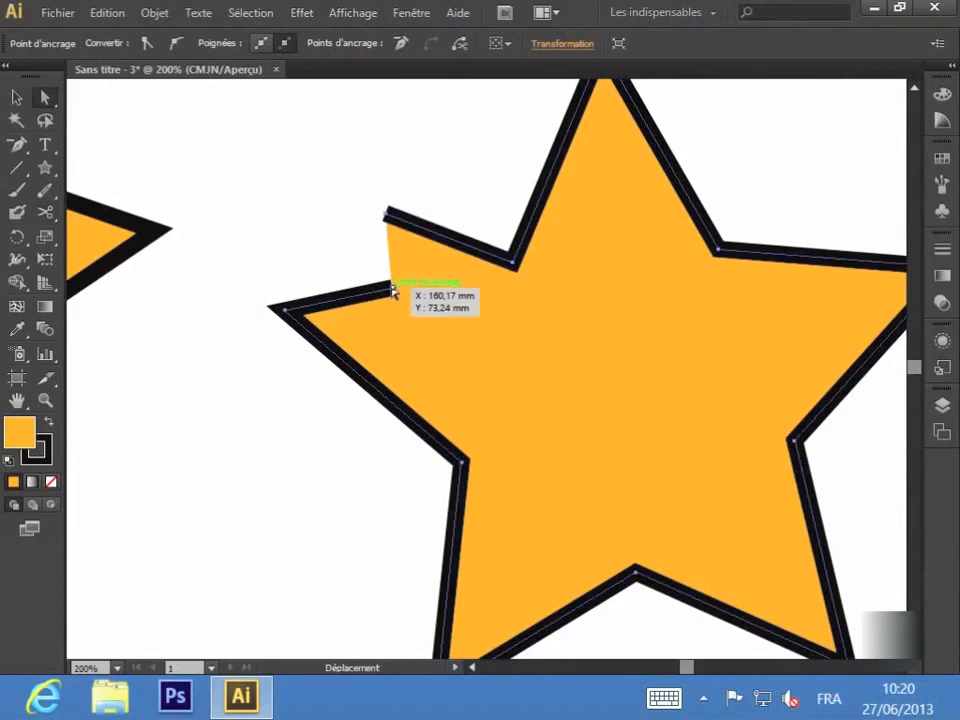
pyautogui.moveTo(393, 291); pyautogui.dragTo(388, 211)
pyautogui.click(425, 190)
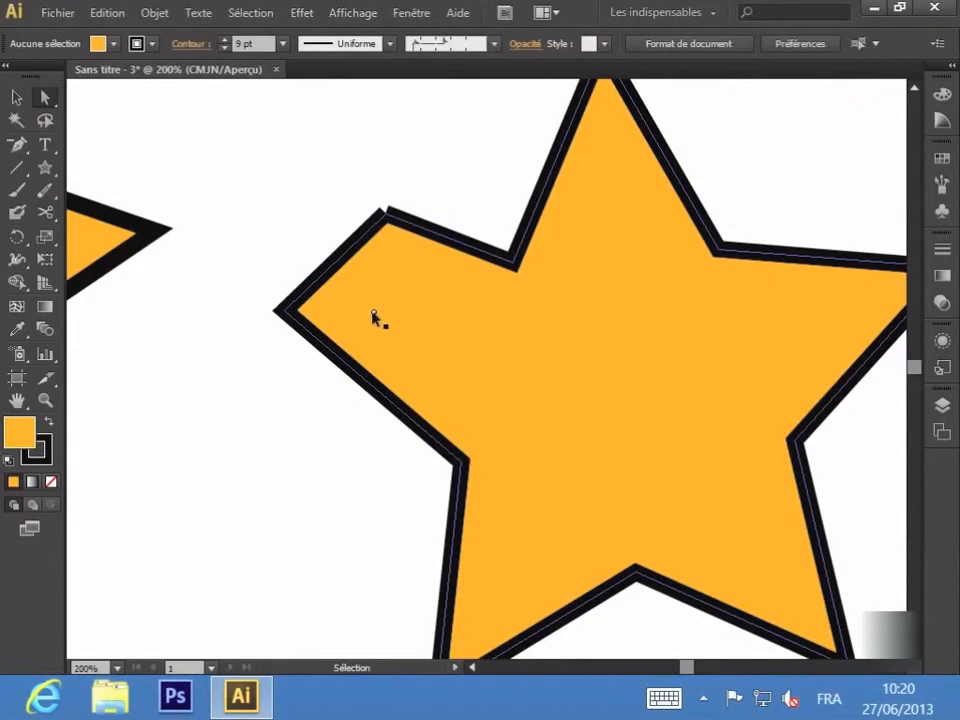
# Undo both endpoint moves and the Scissors cut on the large star
pyautogui.hotkey('ctrl', '-')
pyautogui.click(373, 316)
pyautogui.click(107, 13)
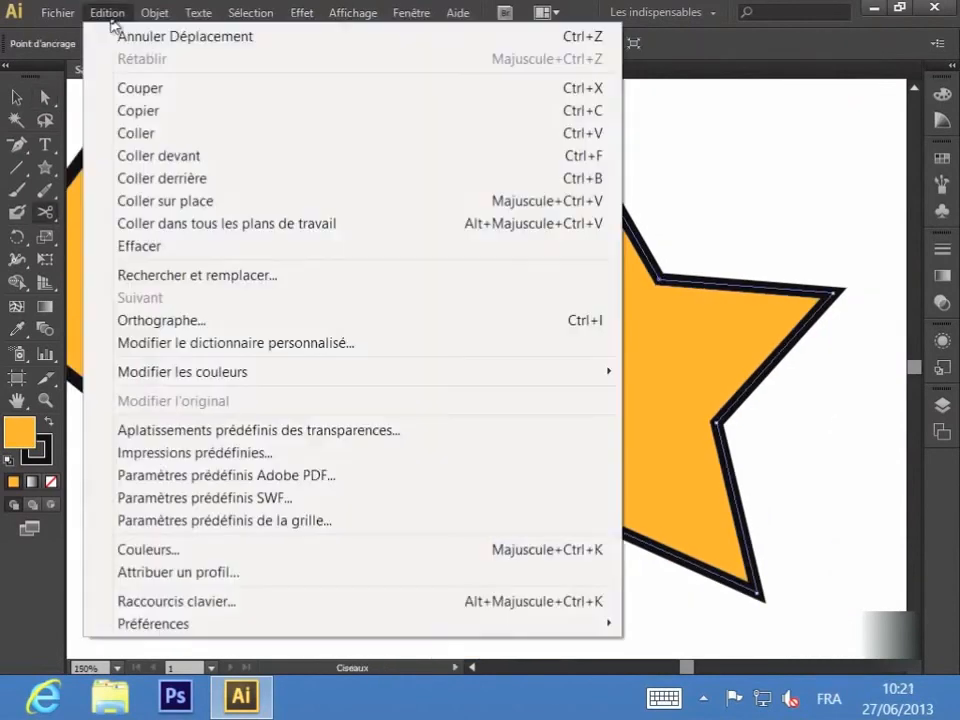
pyautogui.click(122, 36)
pyautogui.click(107, 13)
pyautogui.click(122, 36)
pyautogui.click(107, 13)
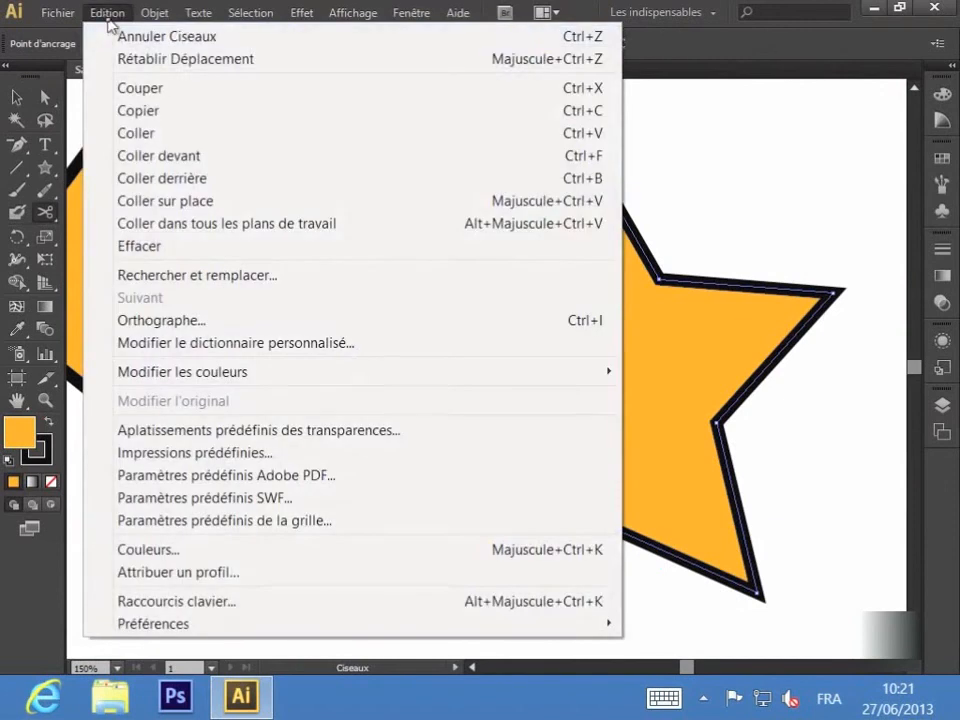
pyautogui.click(122, 36)
# Slice the large star in two along a wavy horizontal line with the Knife and move the upper piece slightly up
pyautogui.moveTo(45, 212); pyautogui.dragTo(100, 258)
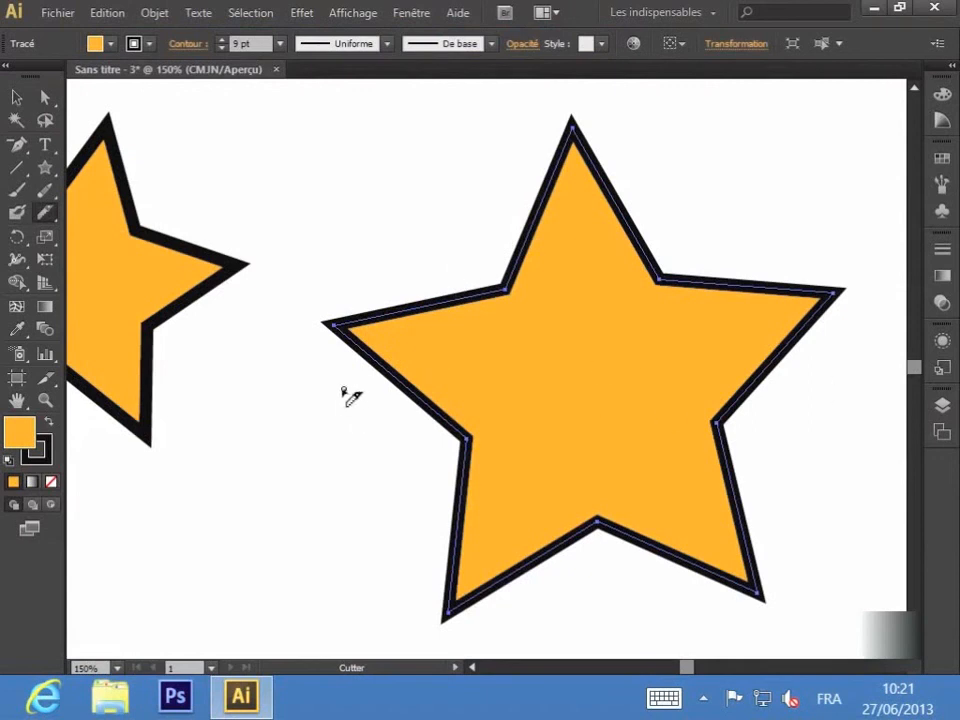
pyautogui.moveTo(343, 388)
pyautogui.mouseDown()
pyautogui.moveTo(521, 337)
pyautogui.moveTo(709, 391)
pyautogui.moveTo(832, 400)
pyautogui.moveTo(866, 355)
pyautogui.moveTo(842, 396)
pyautogui.mouseUp()
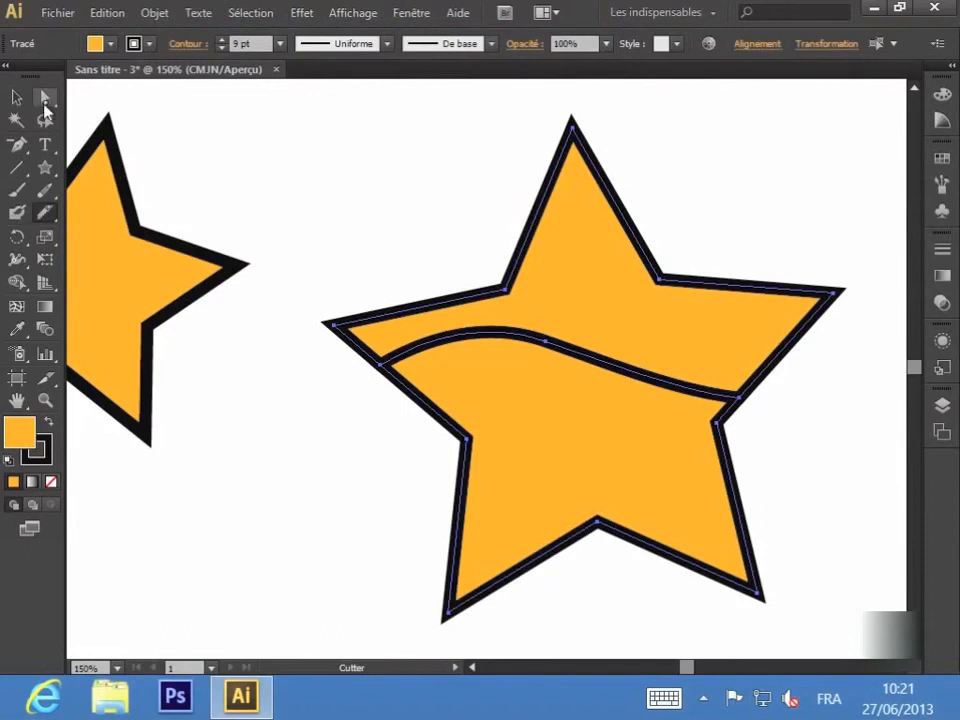
pyautogui.click(45, 97)
pyautogui.click(412, 250)
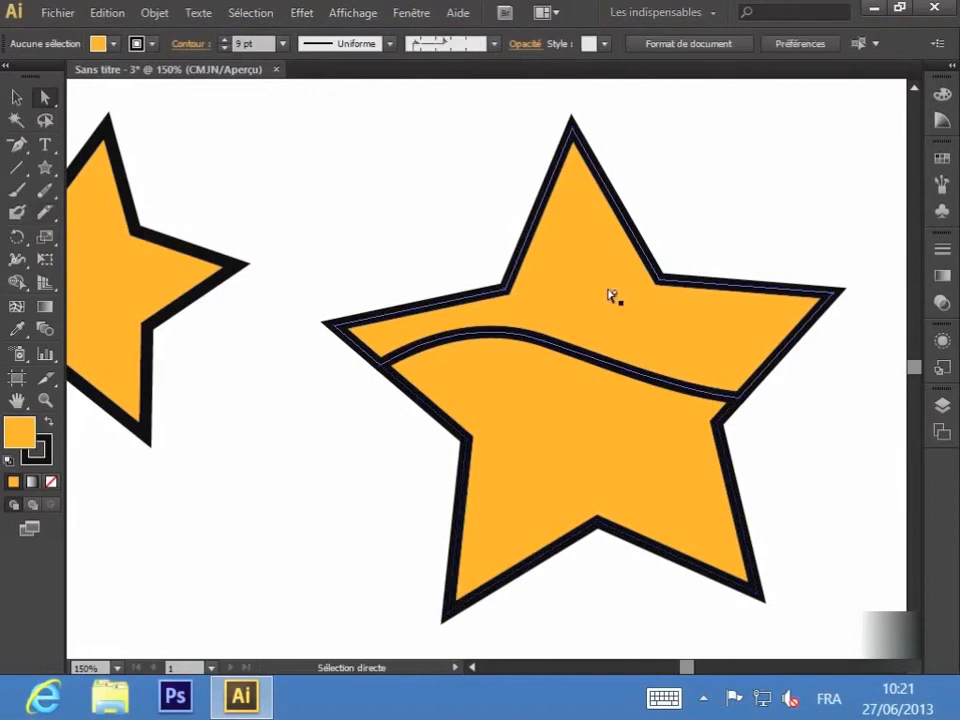
pyautogui.click(596, 311)
pyautogui.moveTo(573, 313); pyautogui.dragTo(606, 284)
pyautogui.click(360, 534)
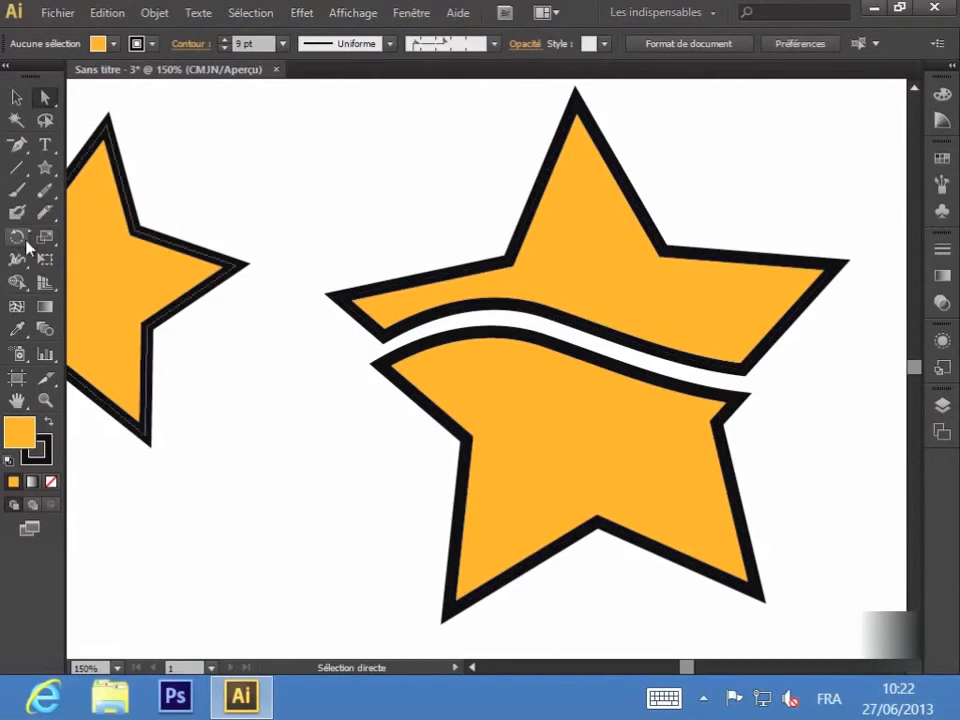
# Slice off the lower-left tip of the large star diagonally with the Knife and move the tip down and away
pyautogui.click(50, 219)
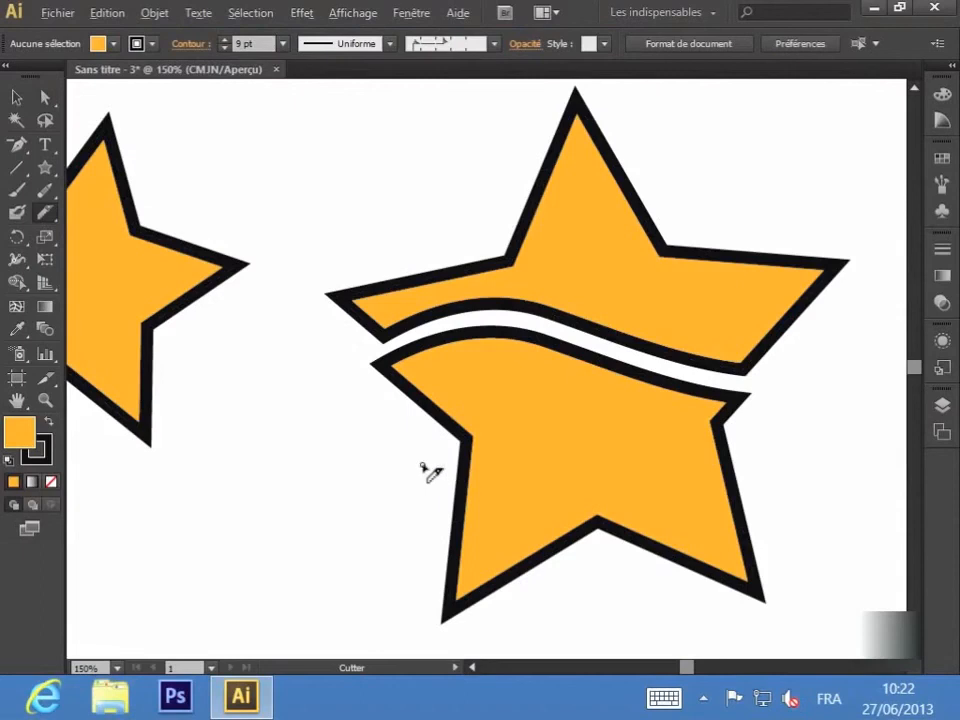
pyautogui.moveTo(420, 467)
pyautogui.mouseDown()
pyautogui.moveTo(452, 482)
pyautogui.moveTo(707, 456)
pyautogui.moveTo(762, 268)
pyautogui.moveTo(804, 538)
pyautogui.moveTo(810, 525)
pyautogui.moveTo(786, 646)
pyautogui.moveTo(754, 634)
pyautogui.moveTo(585, 343)
pyautogui.moveTo(598, 236)
pyautogui.moveTo(614, 270)
pyautogui.mouseUp()
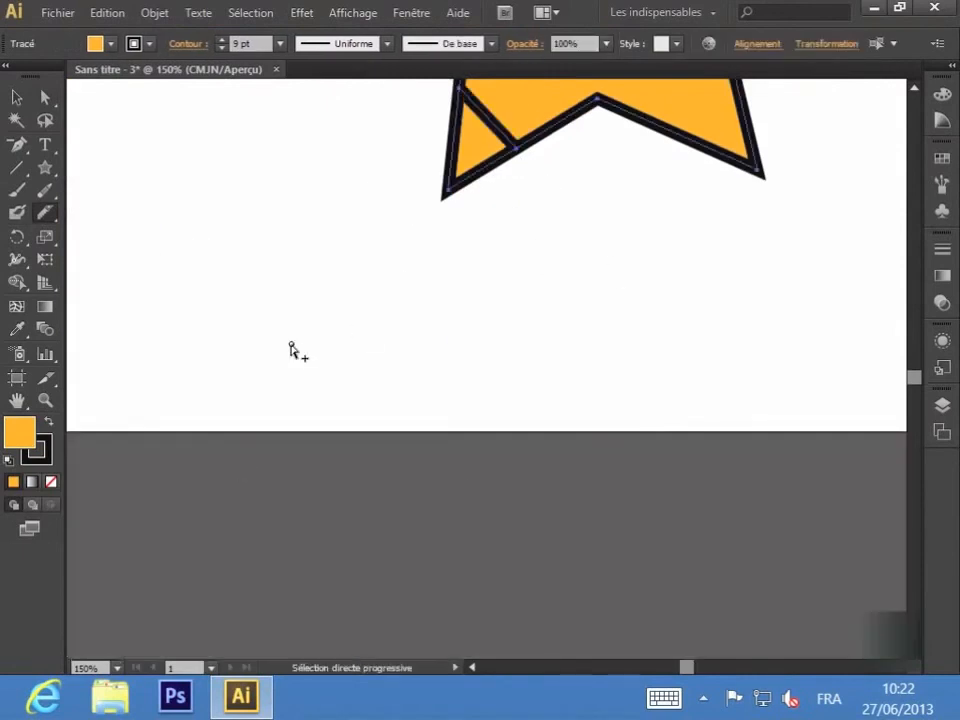
pyautogui.hotkey('ctrl', '0')
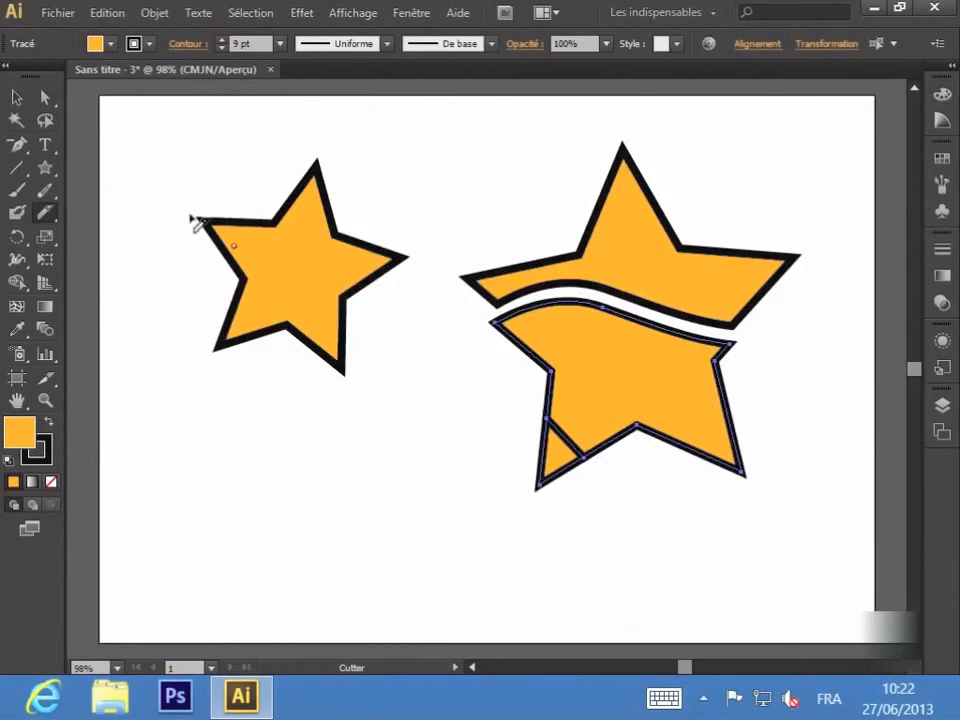
pyautogui.click(44, 97)
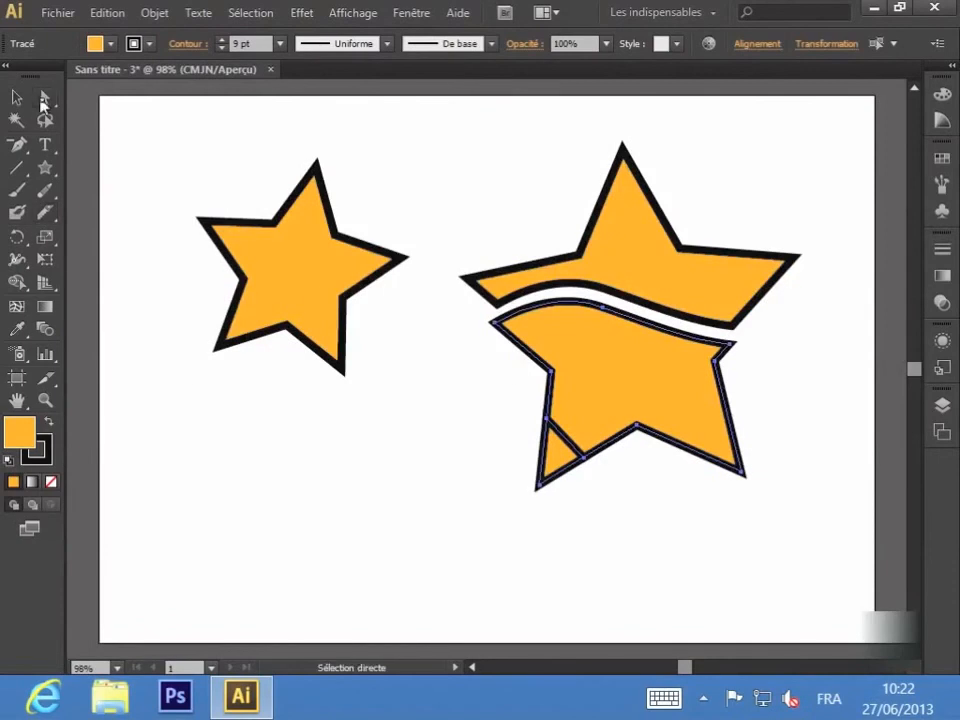
pyautogui.click(574, 486)
pyautogui.click(561, 469)
pyautogui.moveTo(556, 463); pyautogui.dragTo(544, 483)
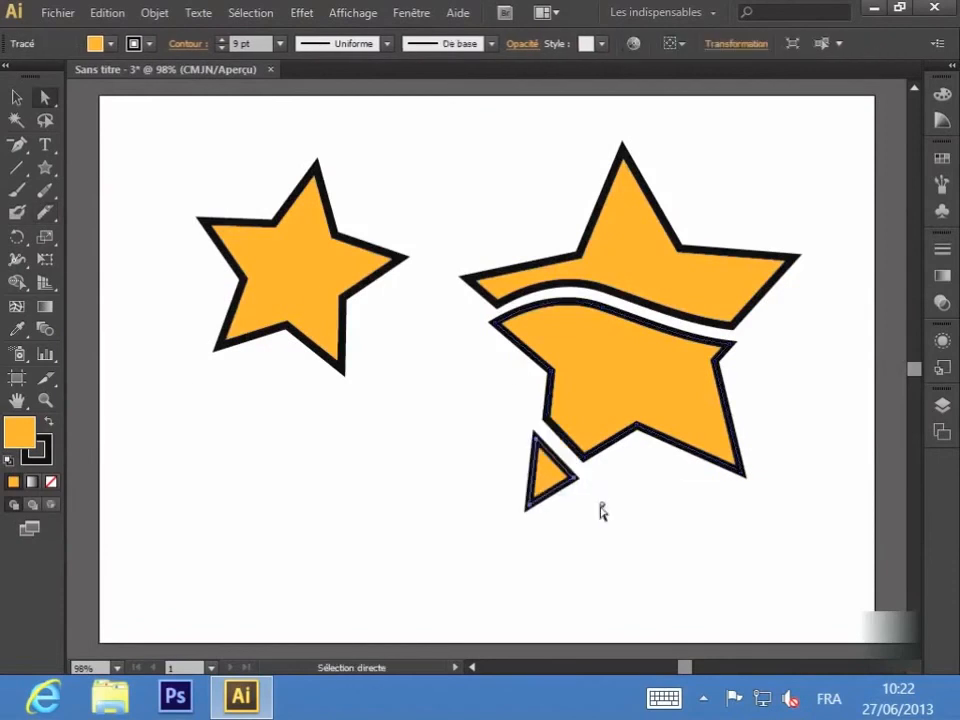
pyautogui.click(657, 484)
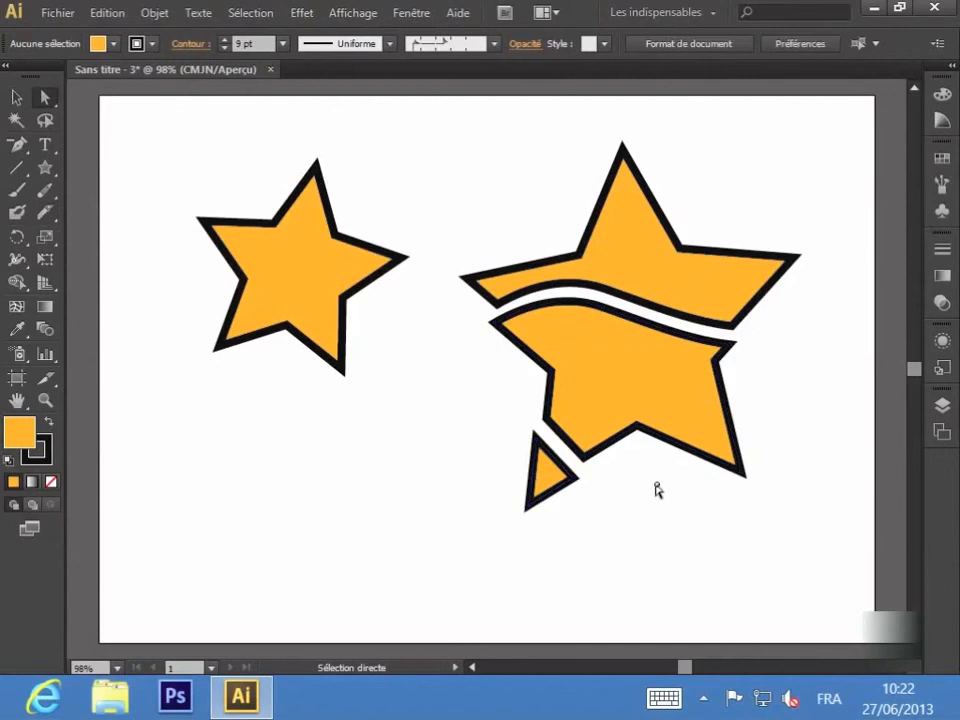